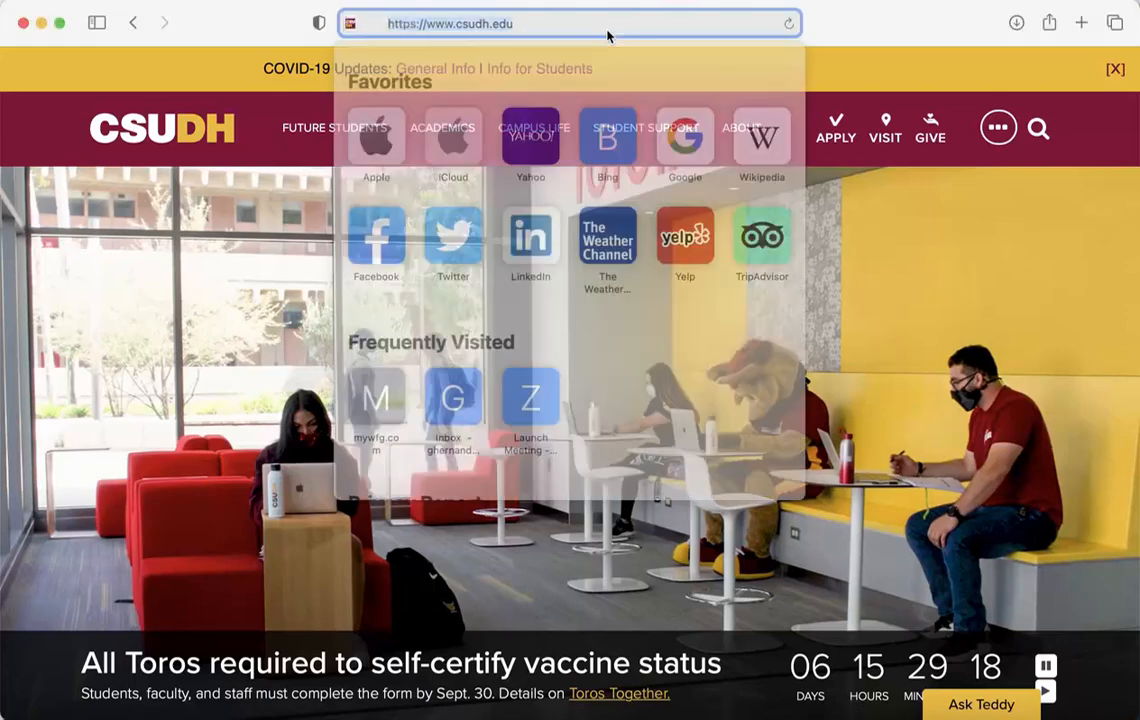
Load toroconnect.csudh.edu from the Safari address bar suggestion
type("toroconnec")
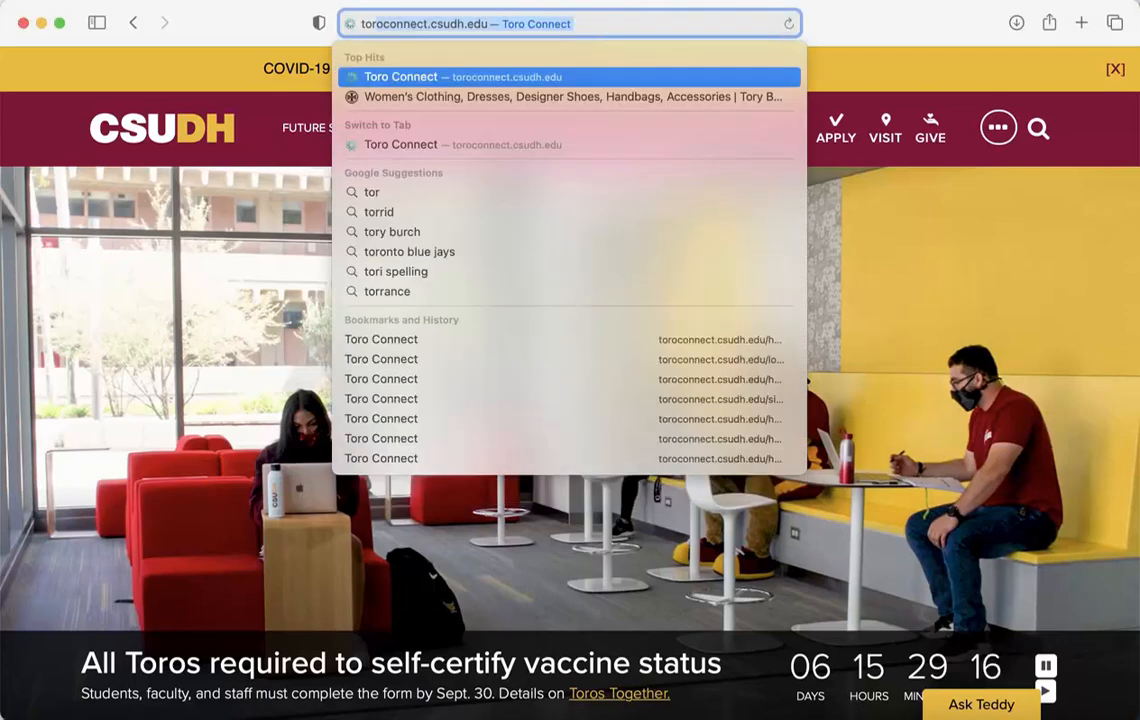
key("Return")
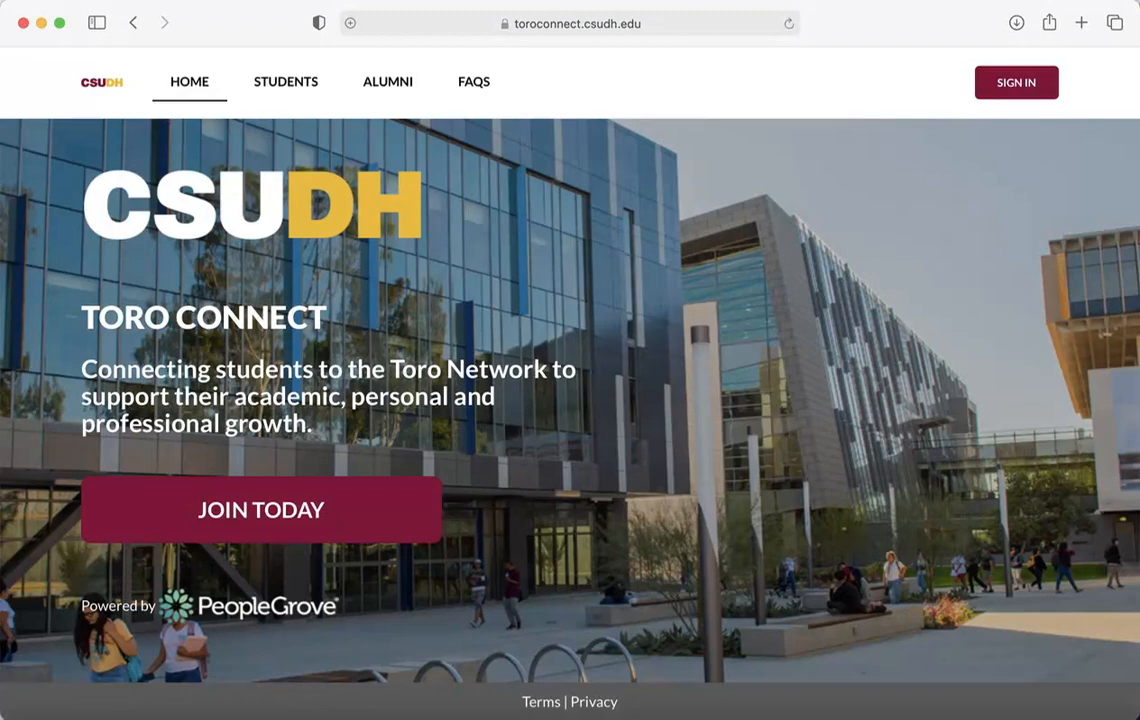
Sign up by e-mail, entering first name, last name, e-mail address and account password
left_click(310, 533)
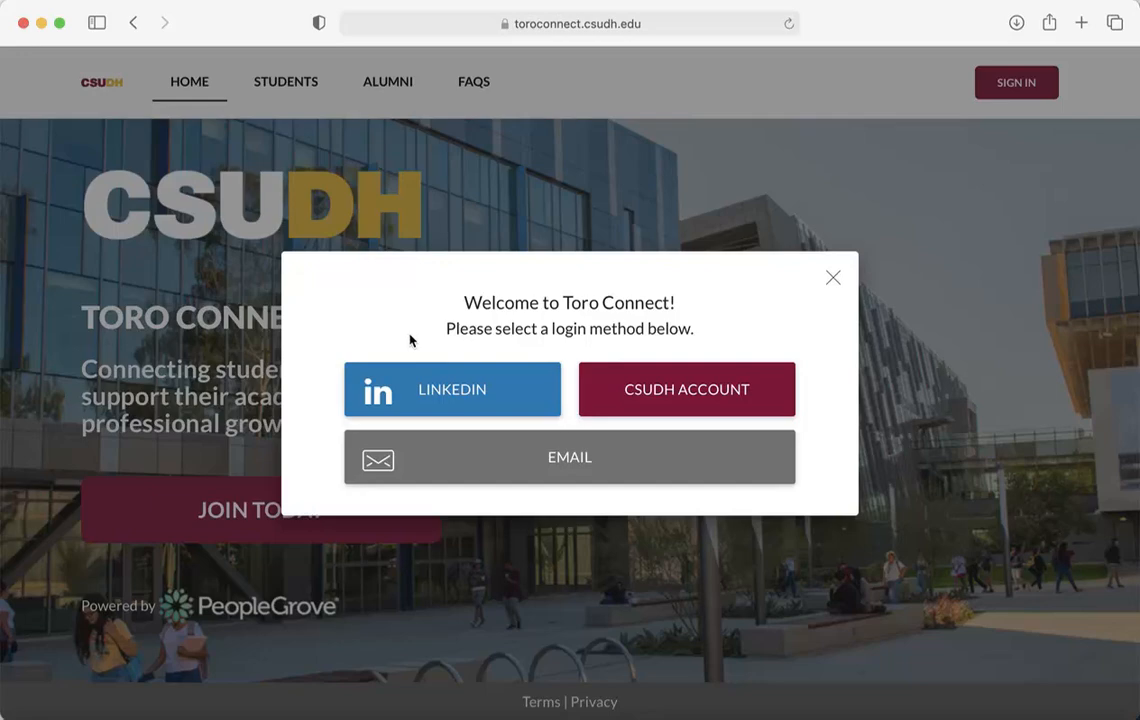
left_click(517, 471)
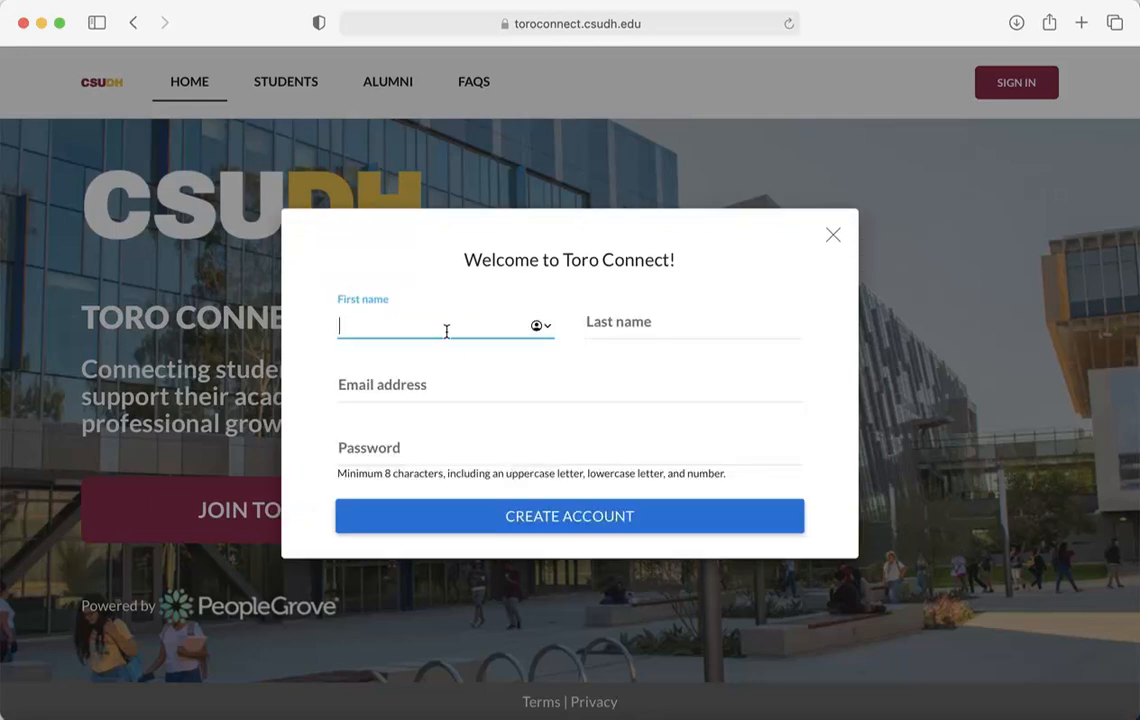
key("Tab")
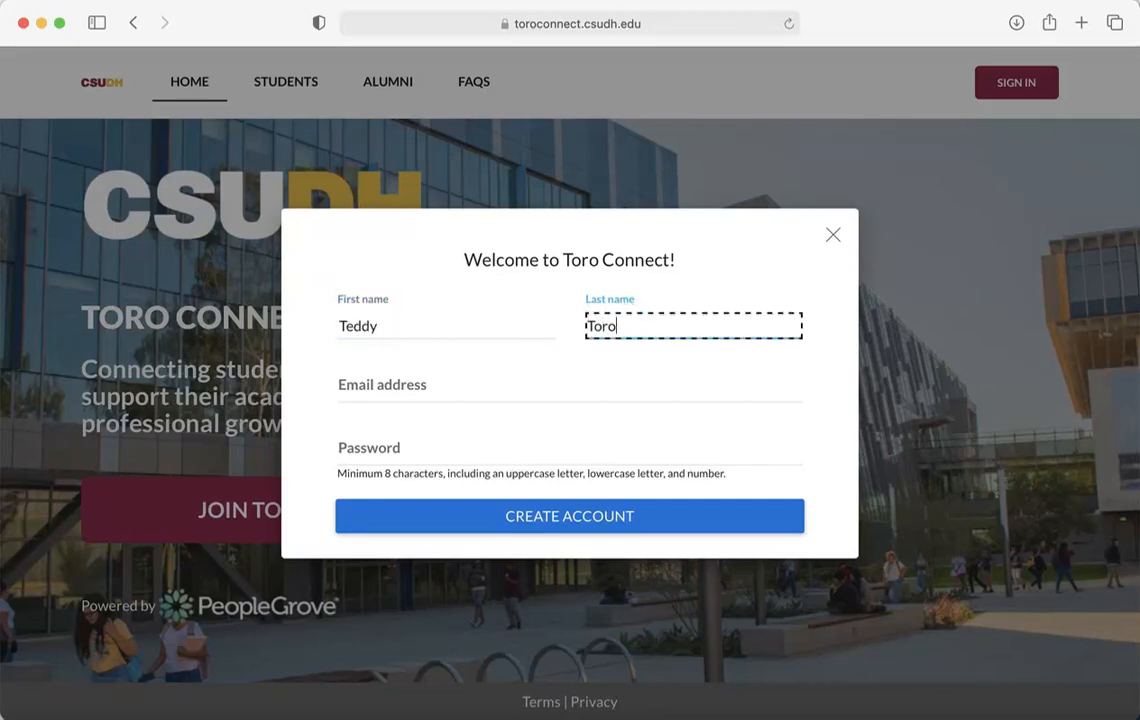
key("Tab")
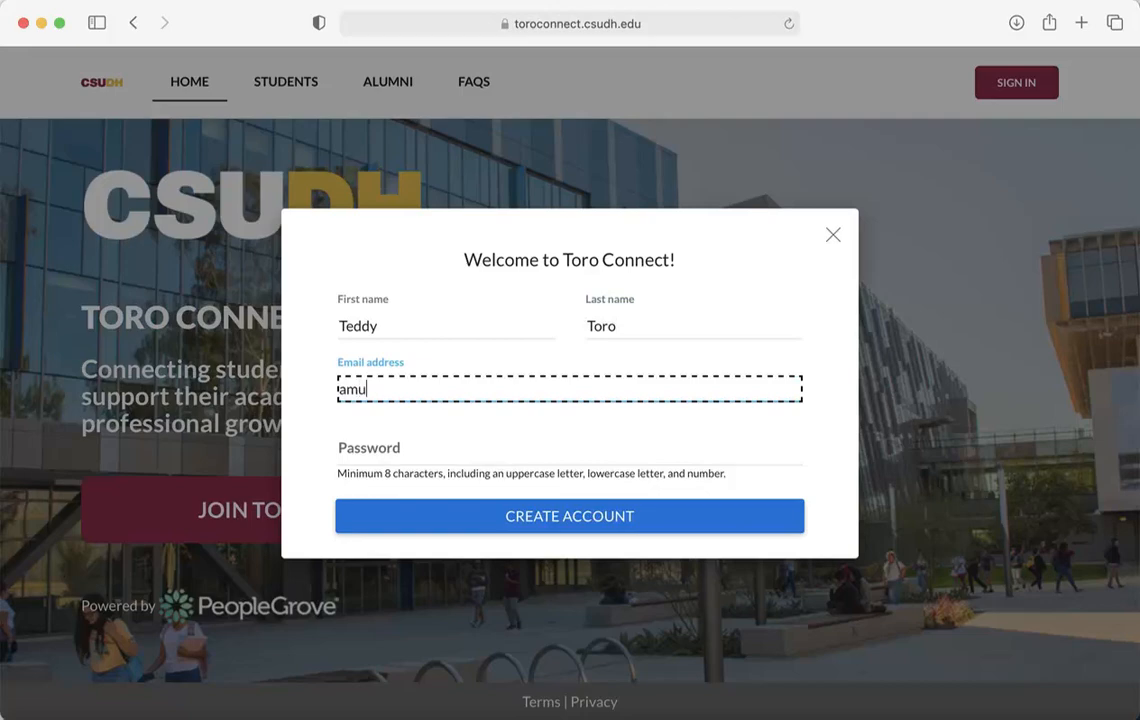
key("Tab")
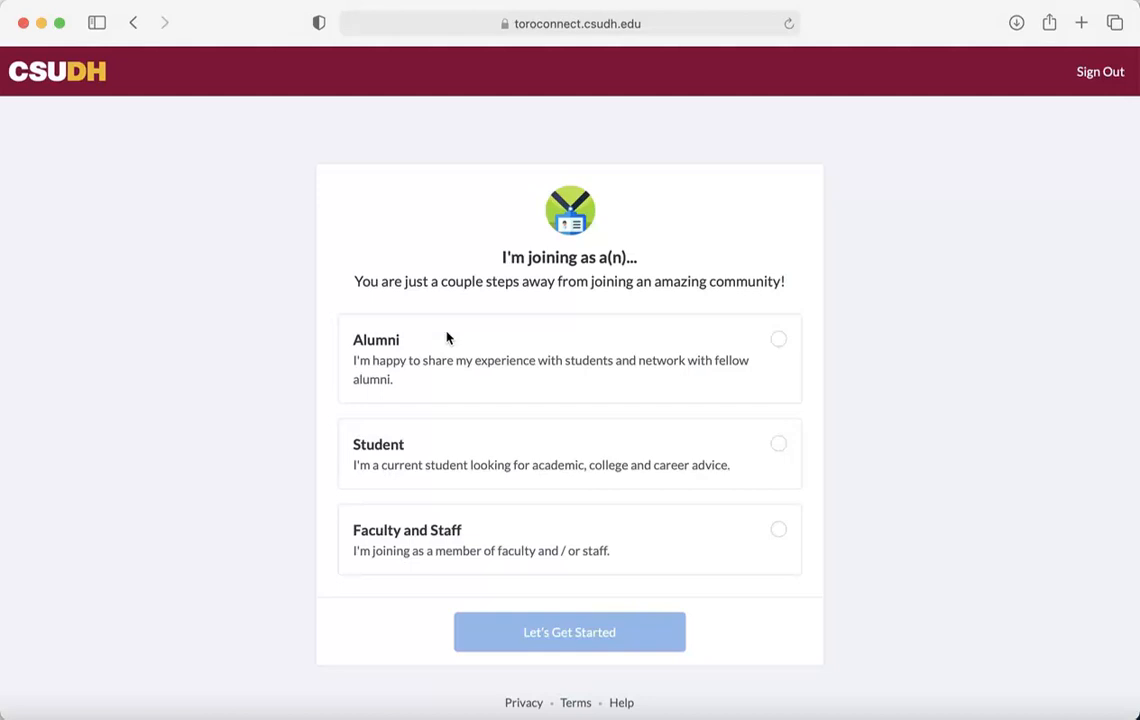
Join as Alumni, skip the LinkedIn import, and scroll down to the data-sharing agreement
left_click(558, 357)
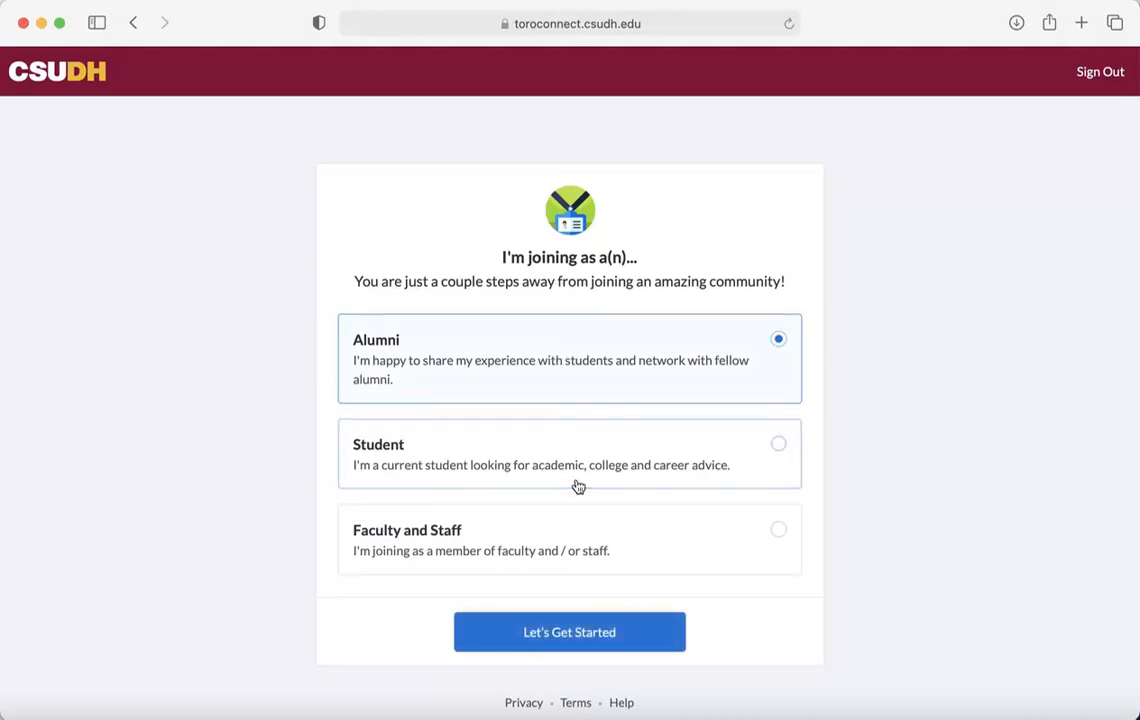
left_click(552, 631)
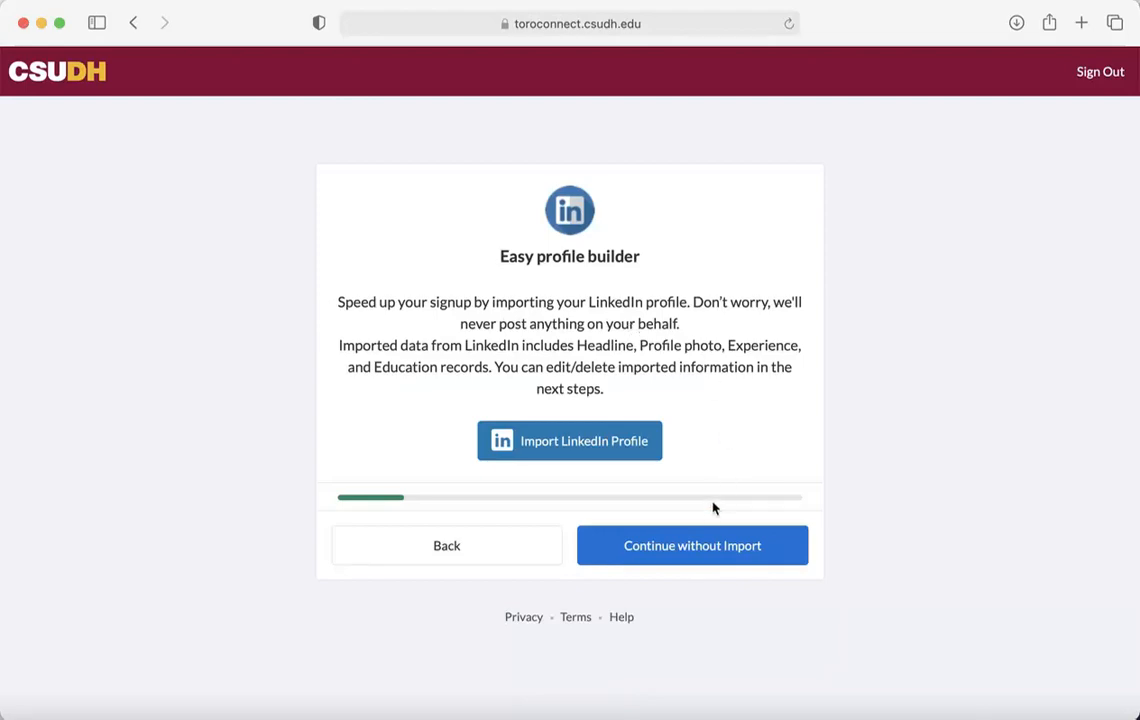
left_click(704, 546)
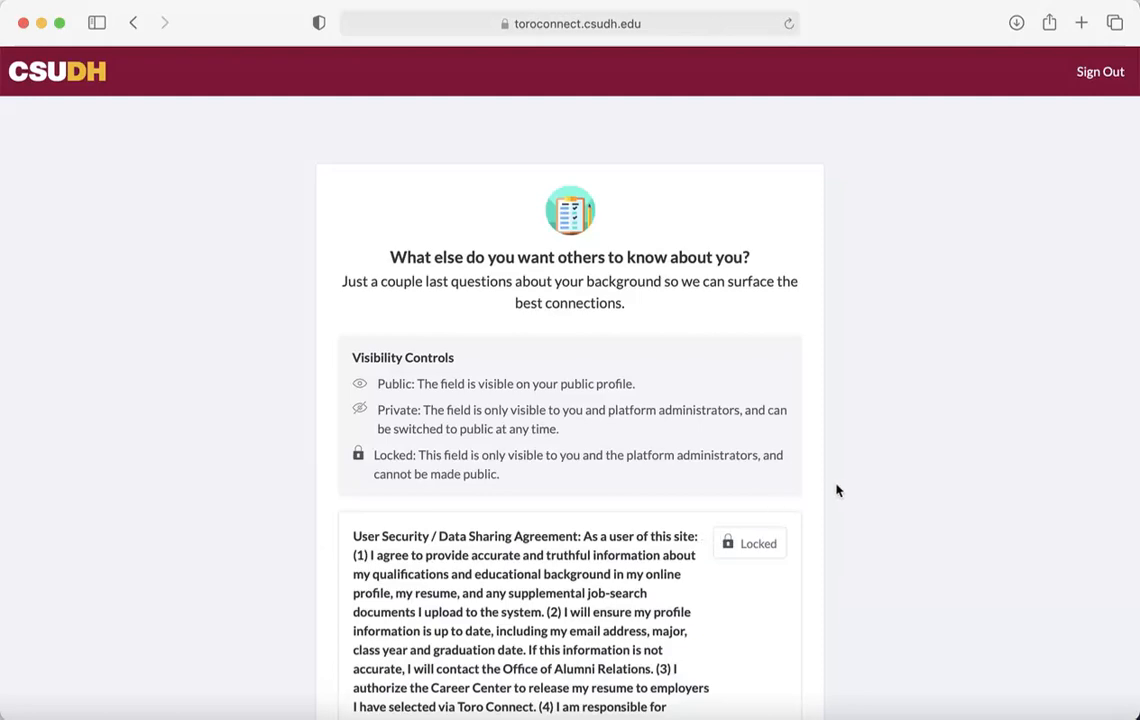
scroll(843, 489, "down", 4)
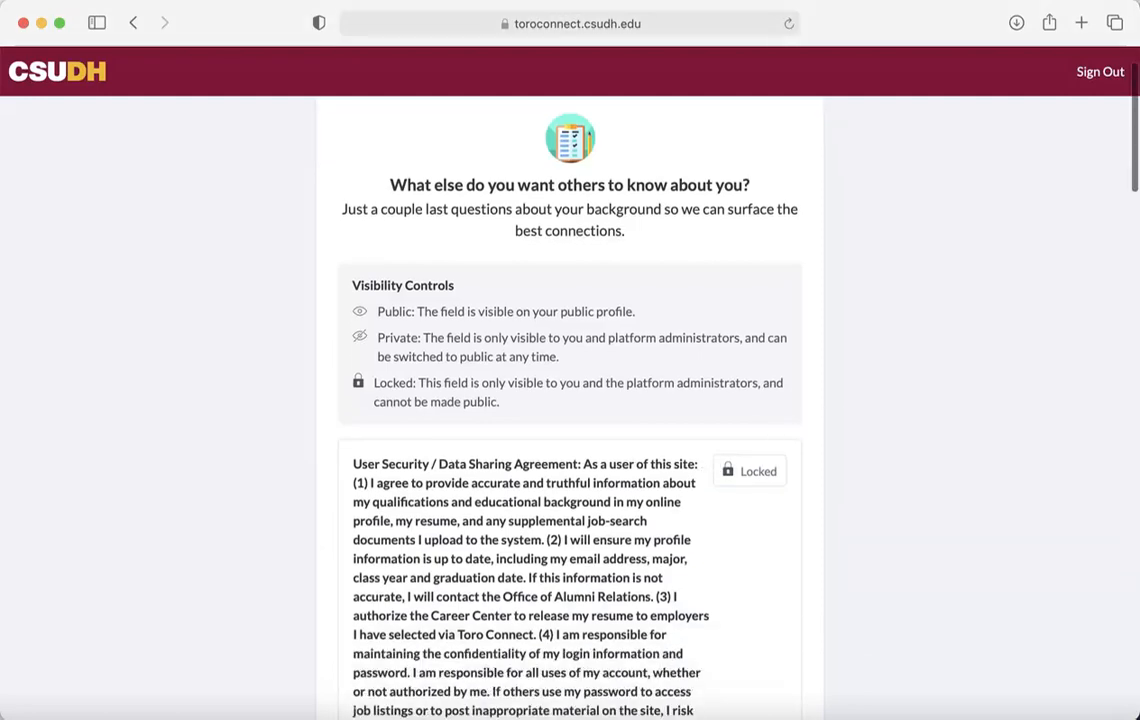
scroll(570, 400, "down", 2)
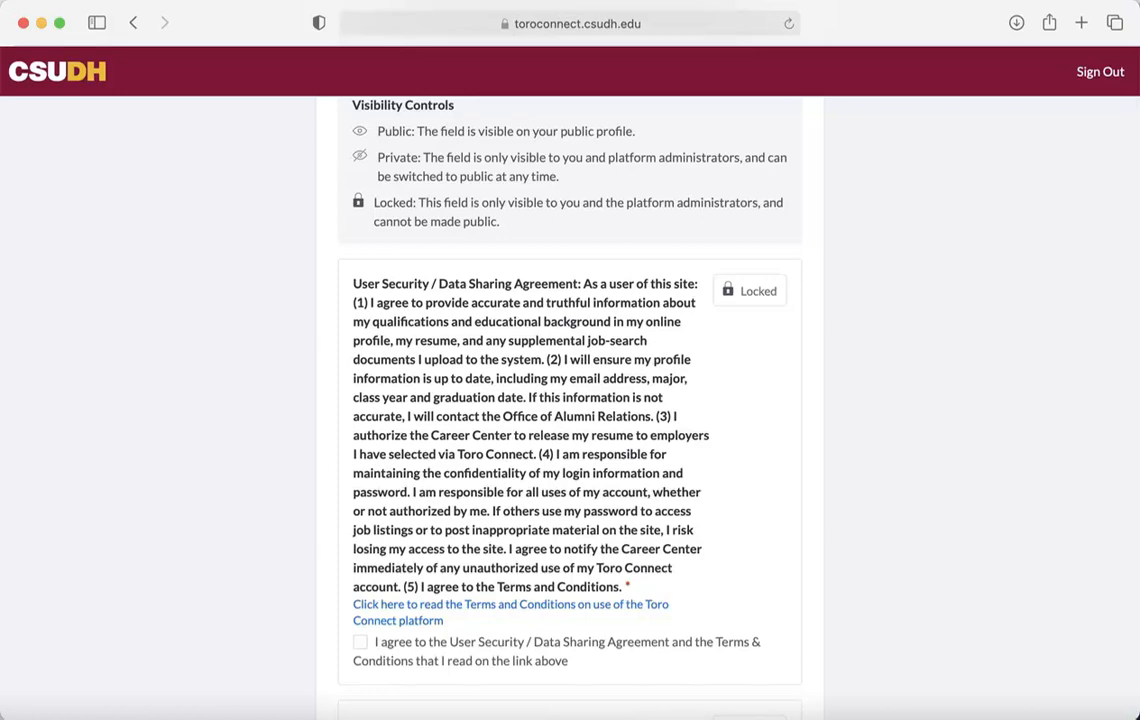
scroll(570, 400, "down", 3)
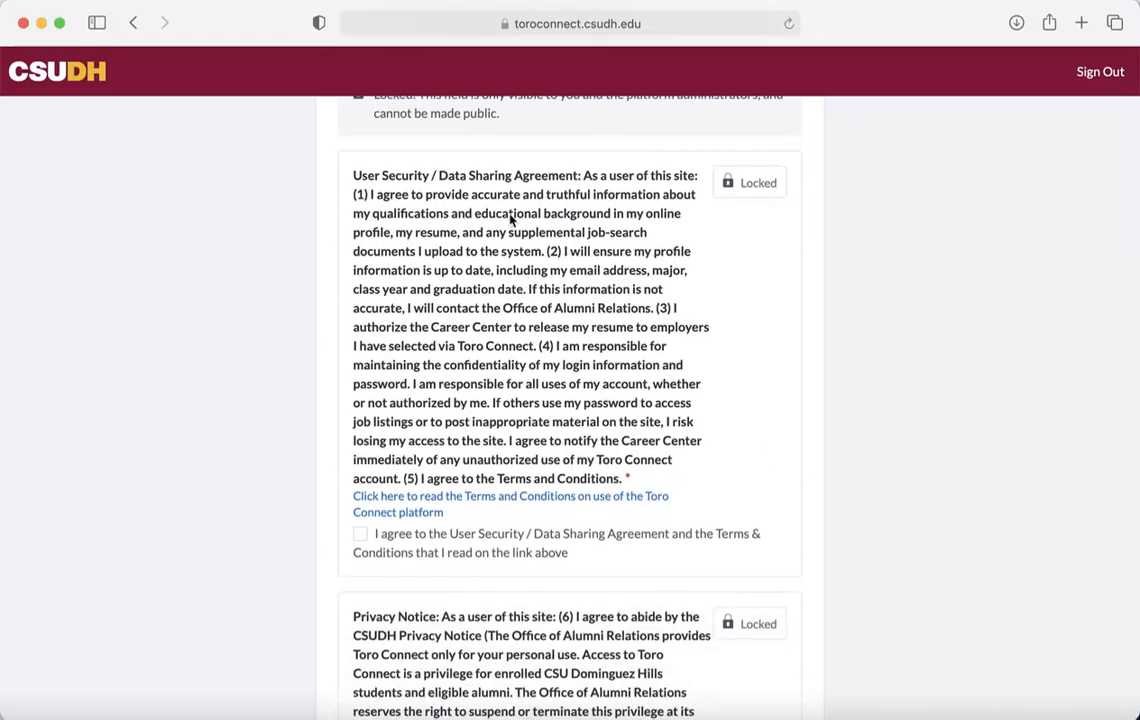
Read the Terms and Conditions PDF and accept the User Security / Data Sharing Agreement
left_click(447, 500)
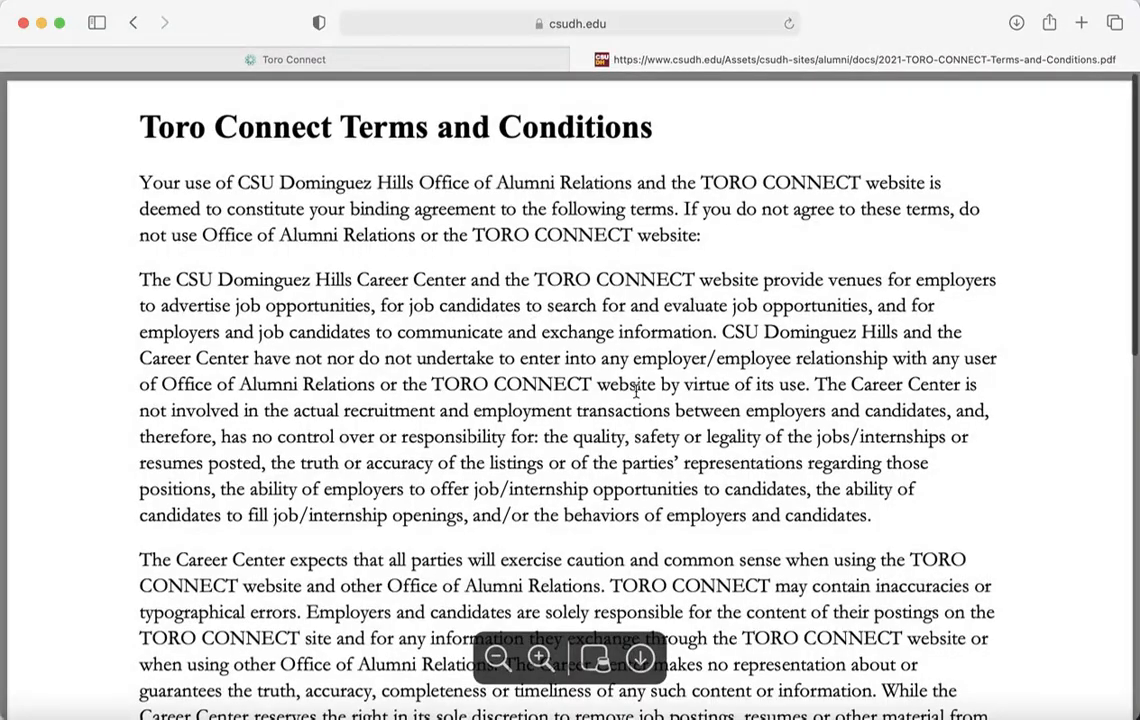
scroll(636, 390, "down", 5)
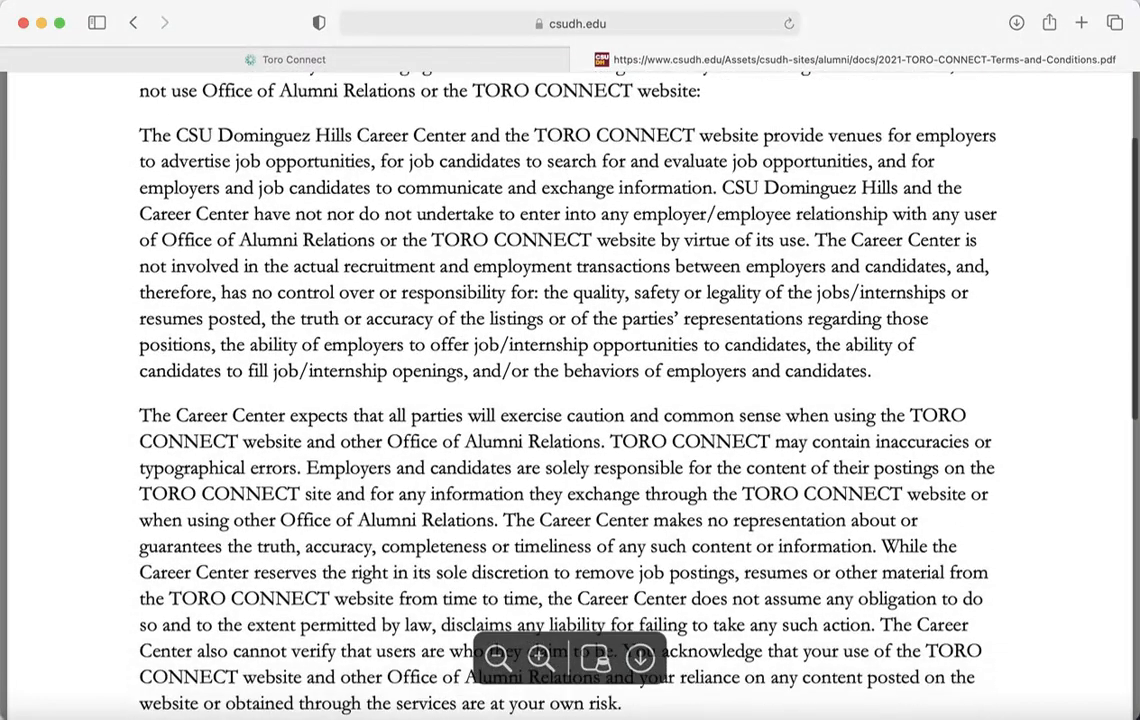
scroll(570, 390, "down", 8)
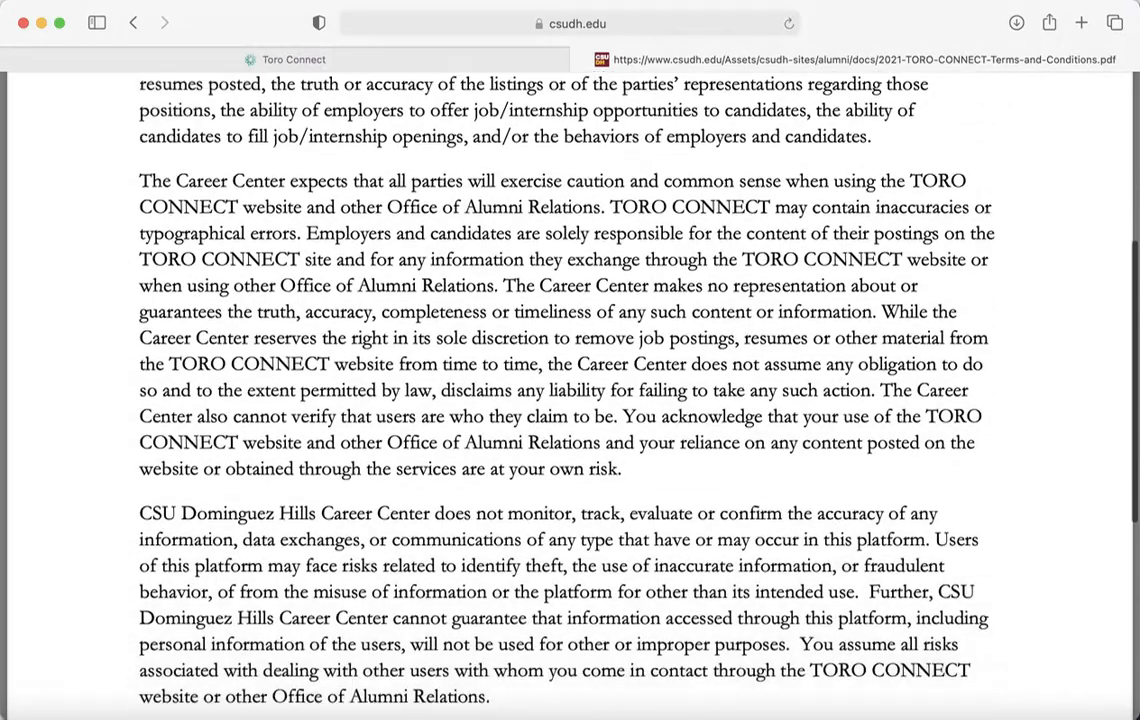
scroll(570, 390, "down", 4)
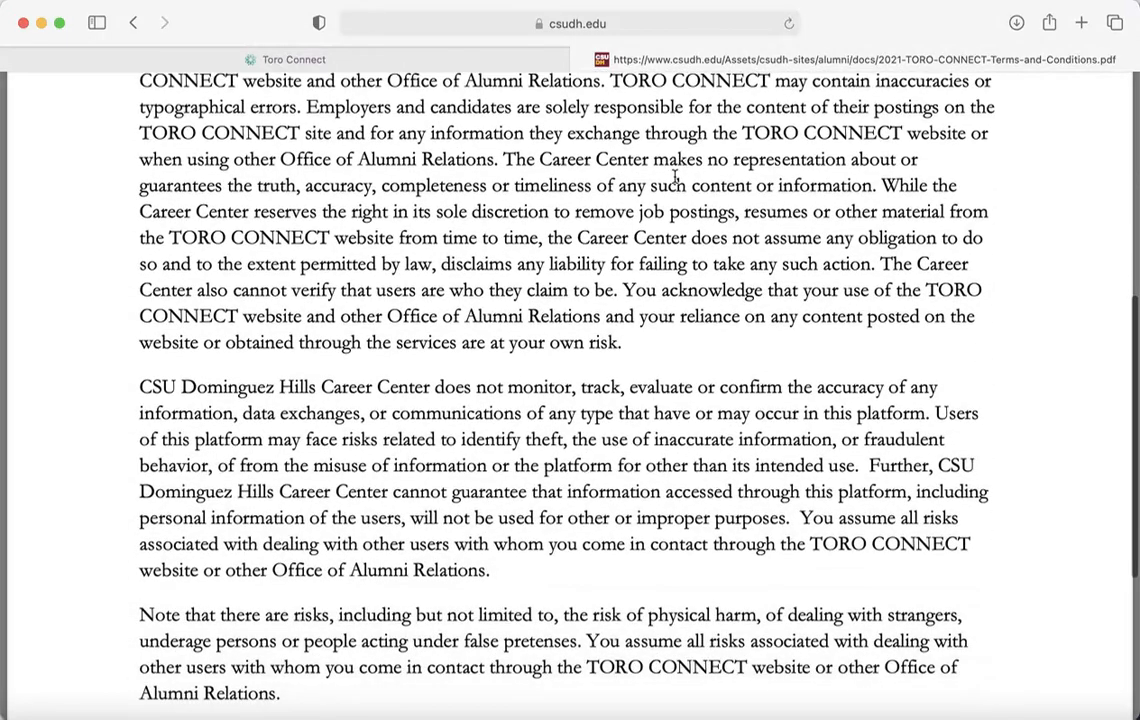
left_click(454, 55)
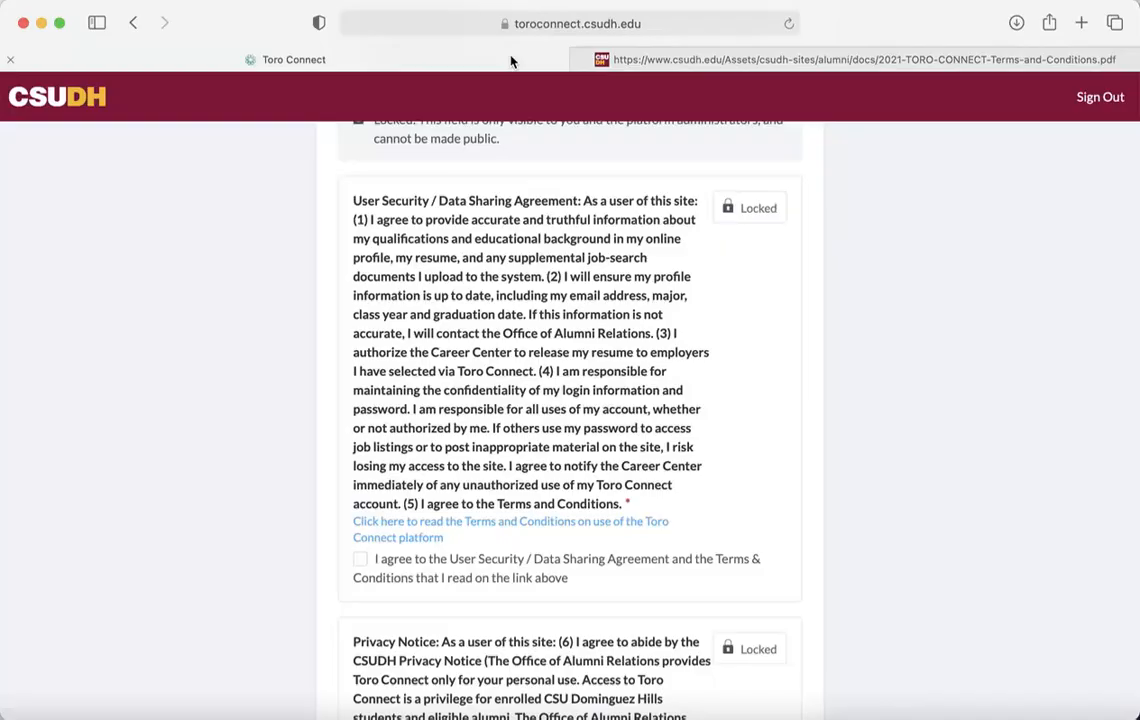
left_click(359, 562)
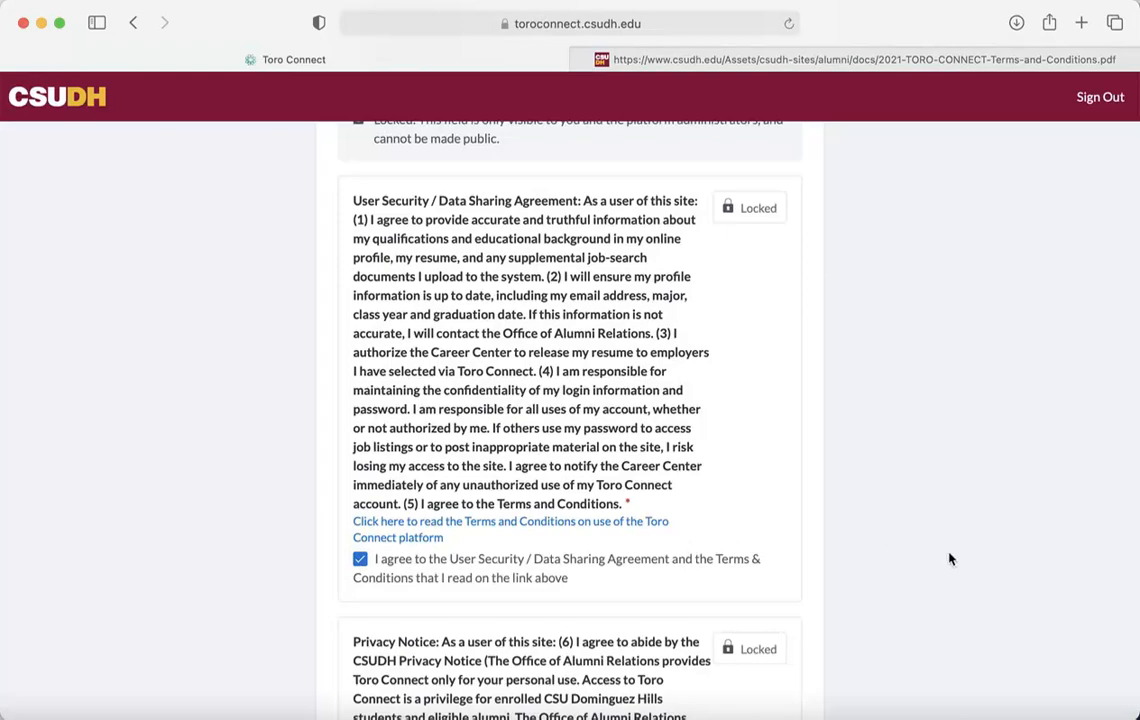
scroll(950, 560, "down", 5)
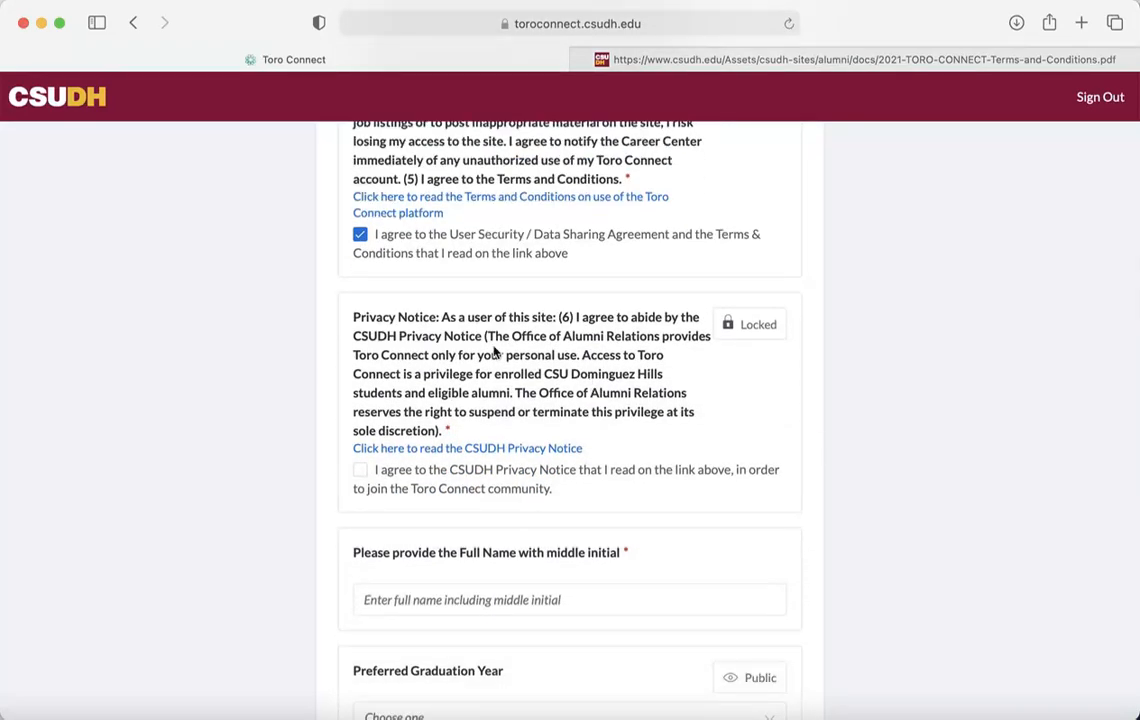
Read the CSUDH Privacy Notice in its new tab, then go back to the signup form
left_click(473, 450)
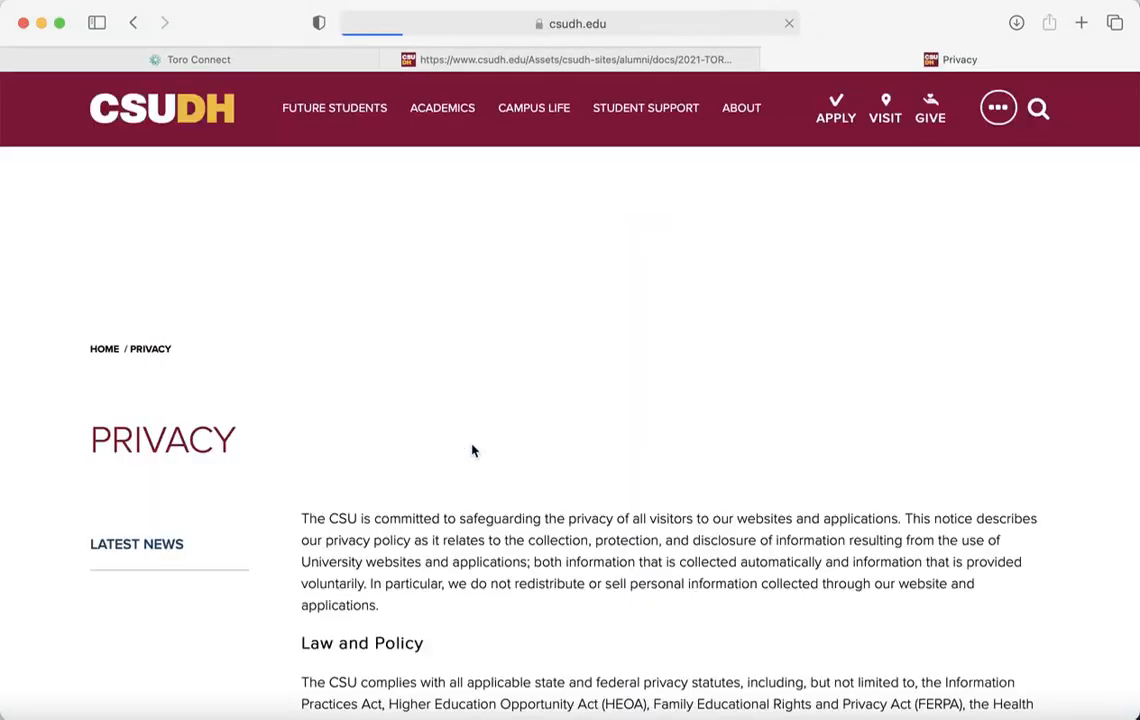
scroll(473, 450, "down", 5)
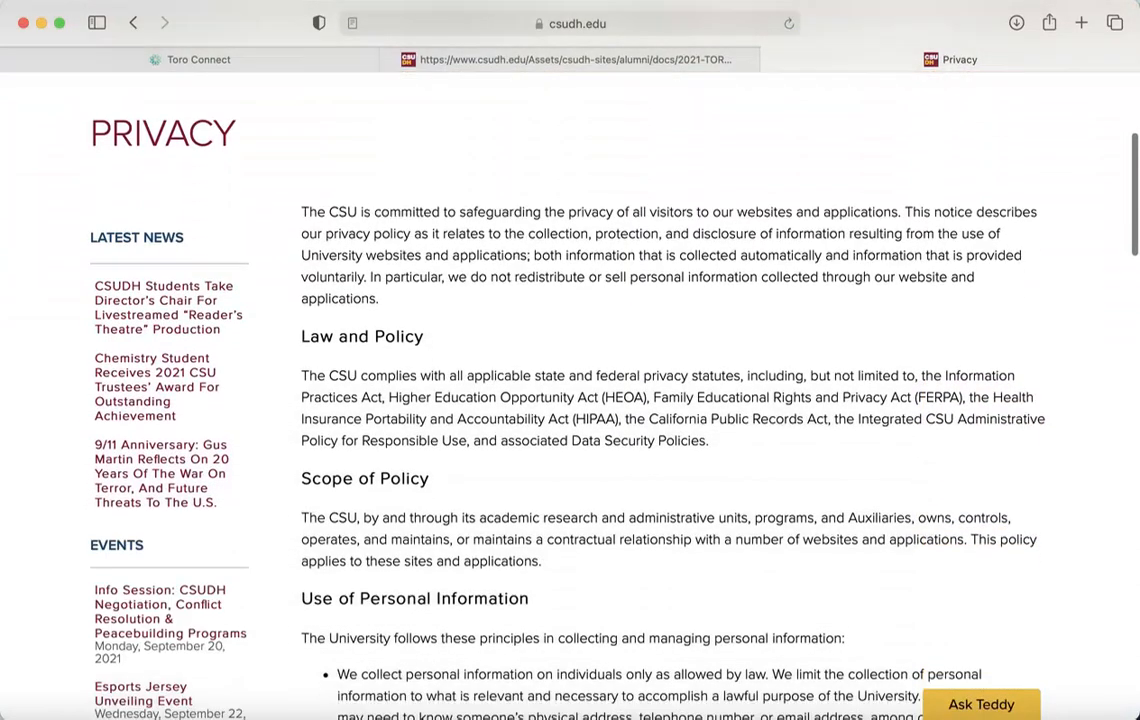
scroll(660, 400, "down", 4)
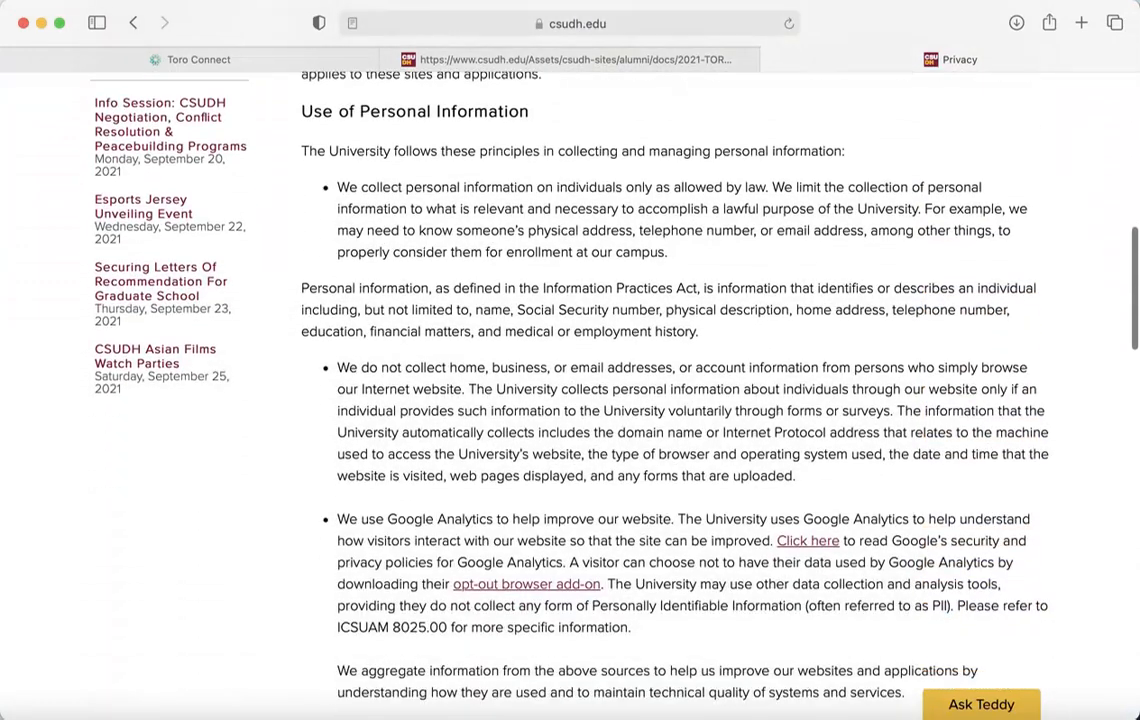
left_click(248, 55)
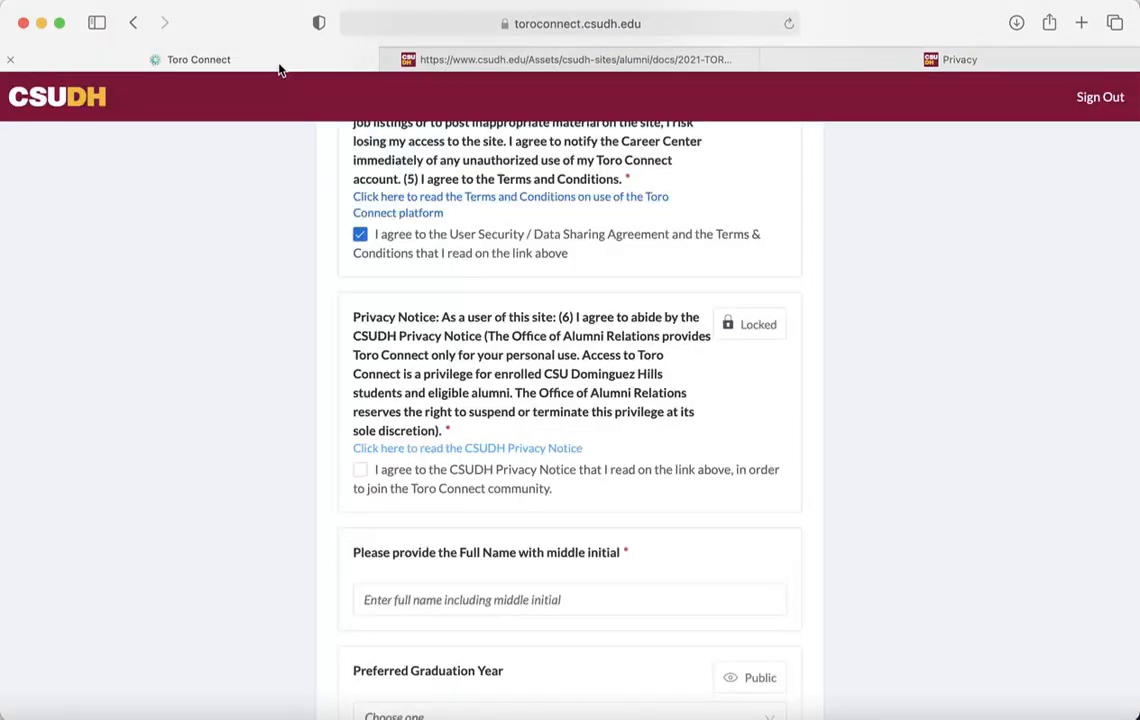
Agree to the CSUDH Privacy Notice and enter the full name with middle initial
left_click(361, 472)
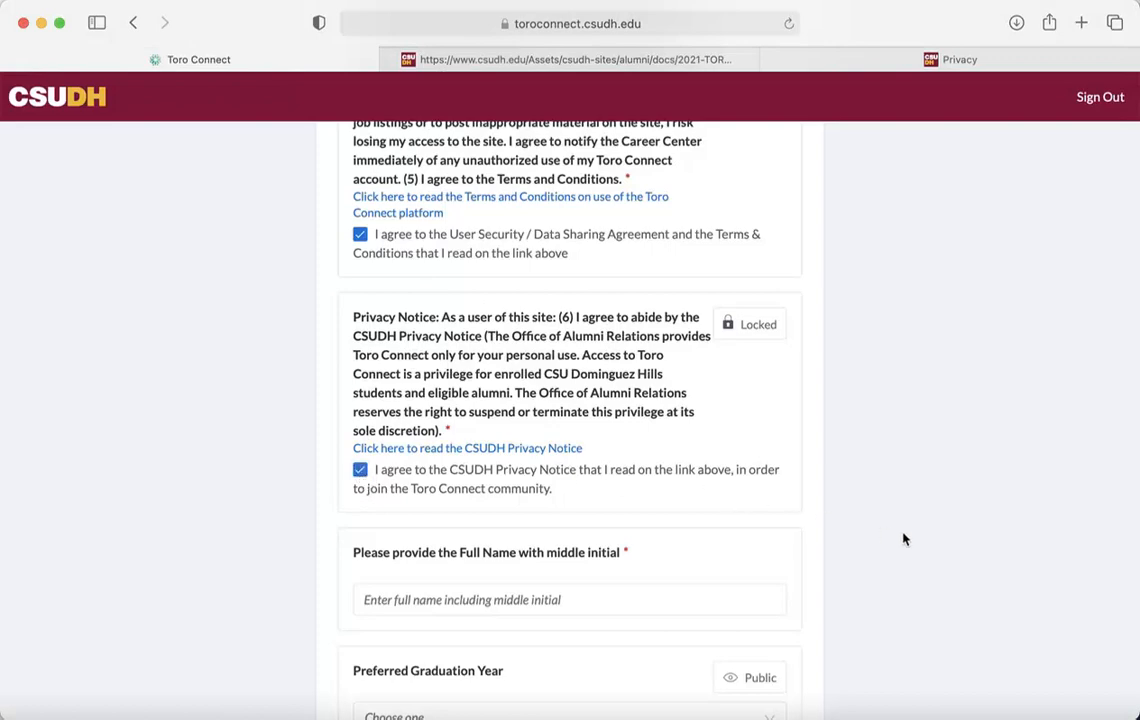
scroll(903, 540, "down", 3)
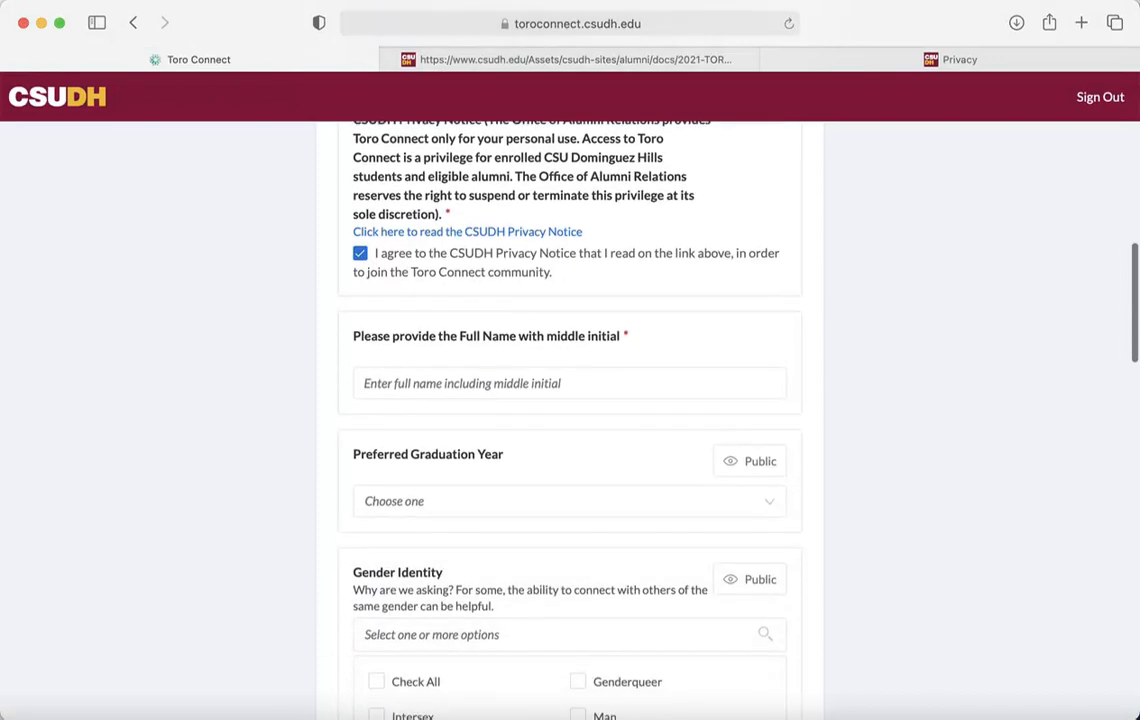
left_click(515, 386)
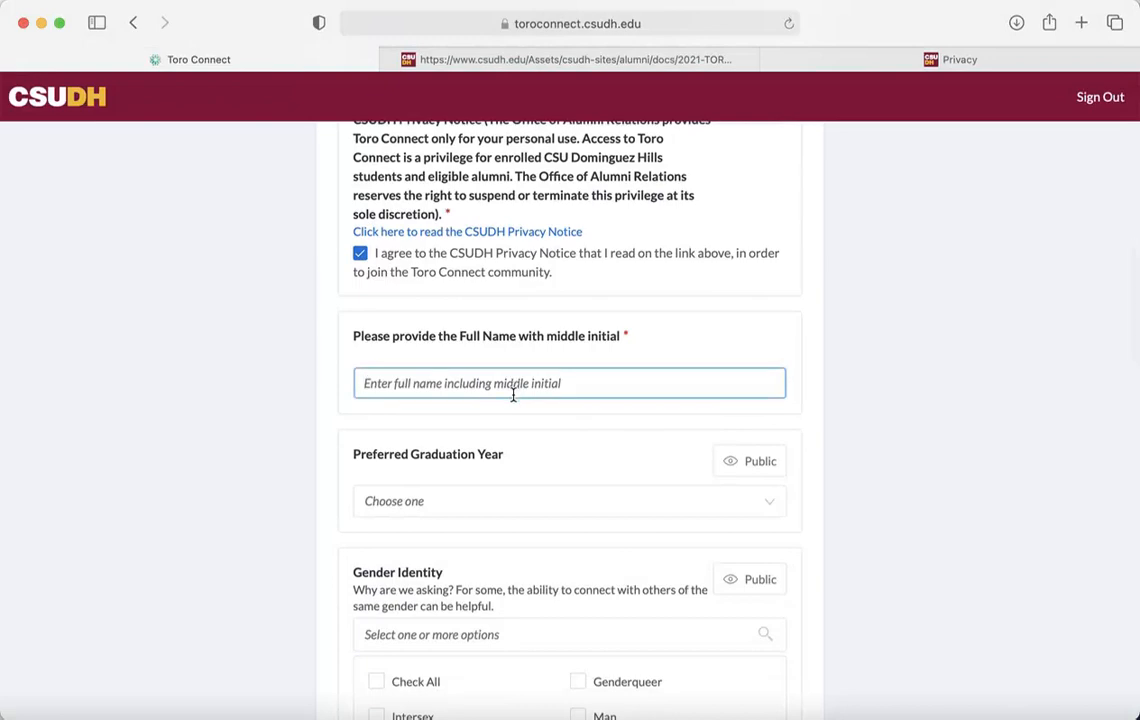
type("Te")
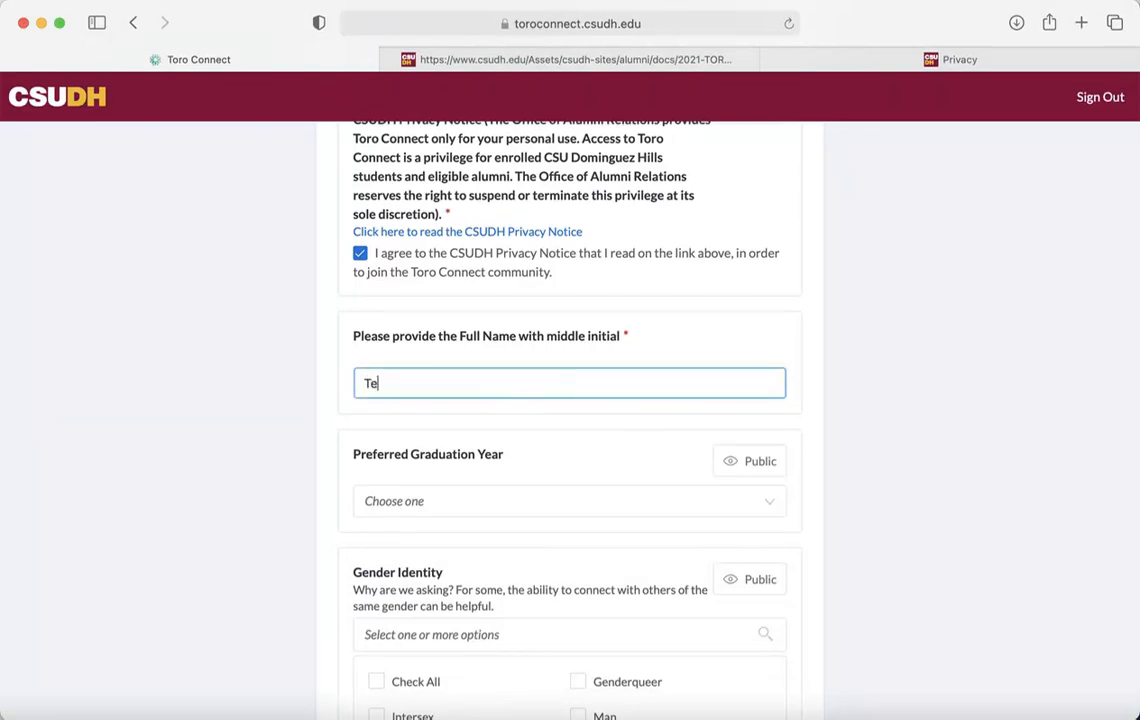
type("ddy T Toro")
left_click(885, 567)
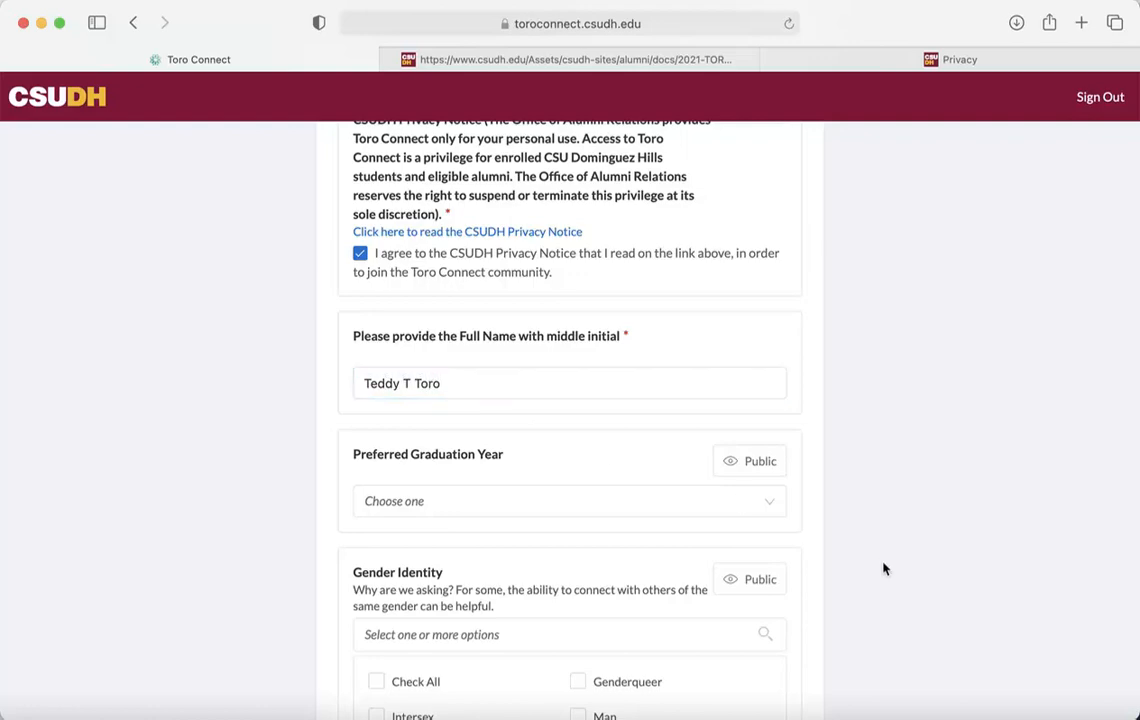
scroll(885, 567, "down", 3)
scroll(870, 542, "down", 2)
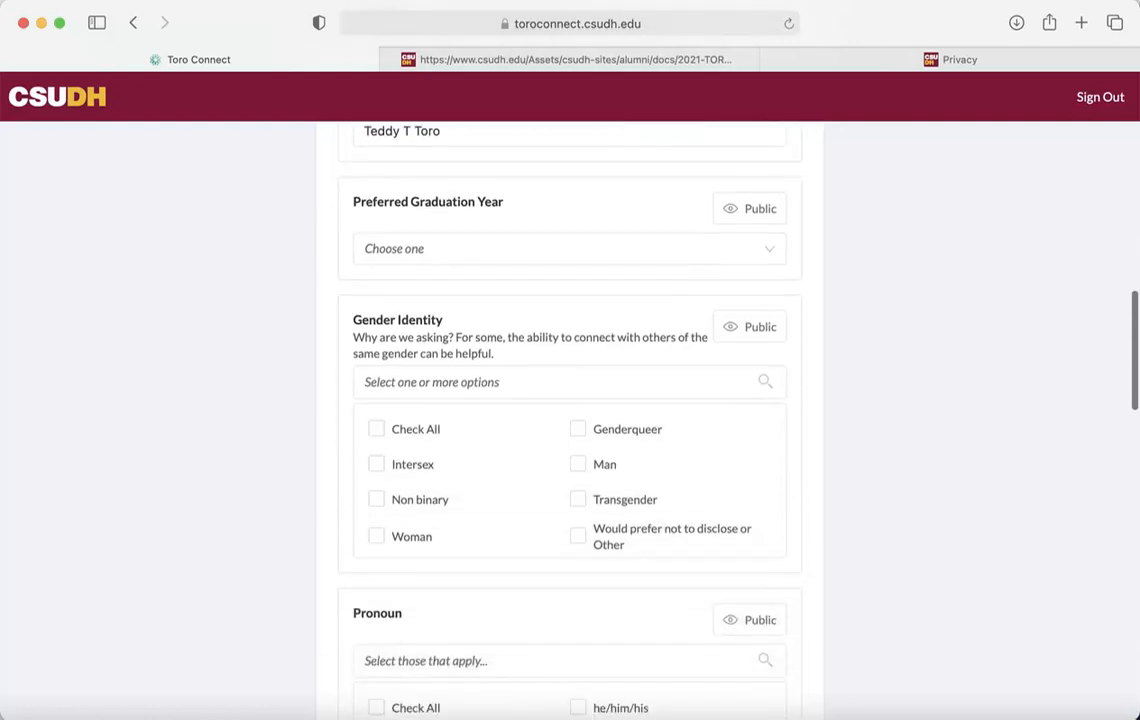
Set graduation year 2019, gender identity Man, and pronouns he/him/his
left_click(700, 258)
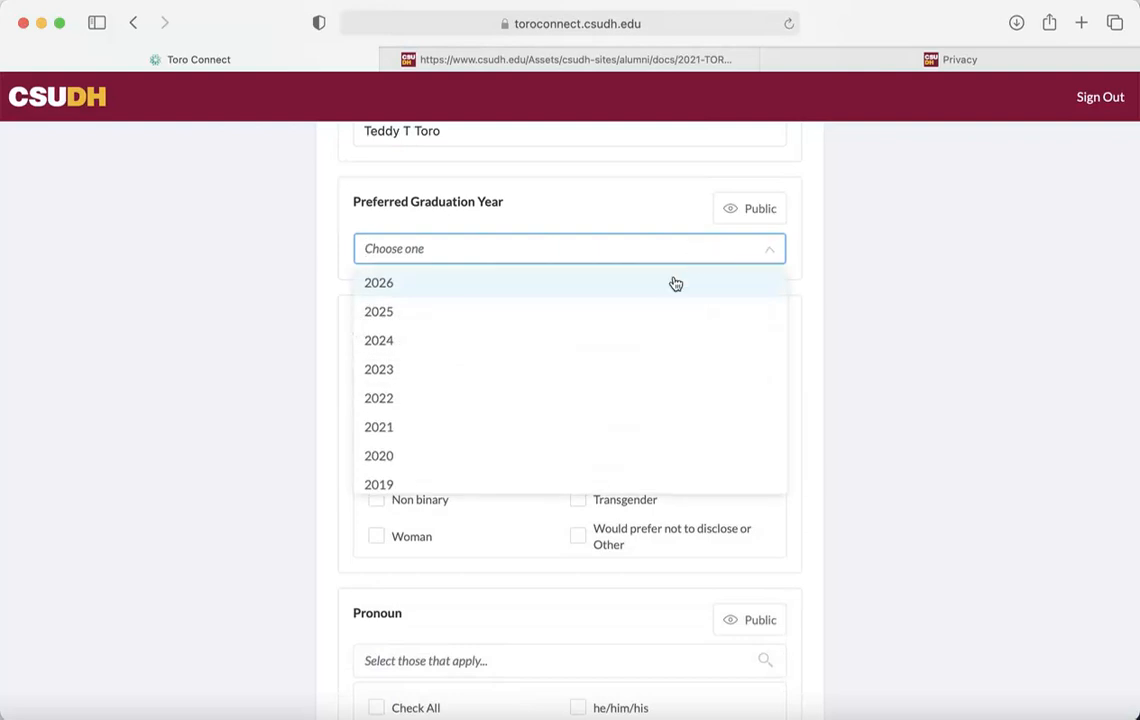
left_click(517, 486)
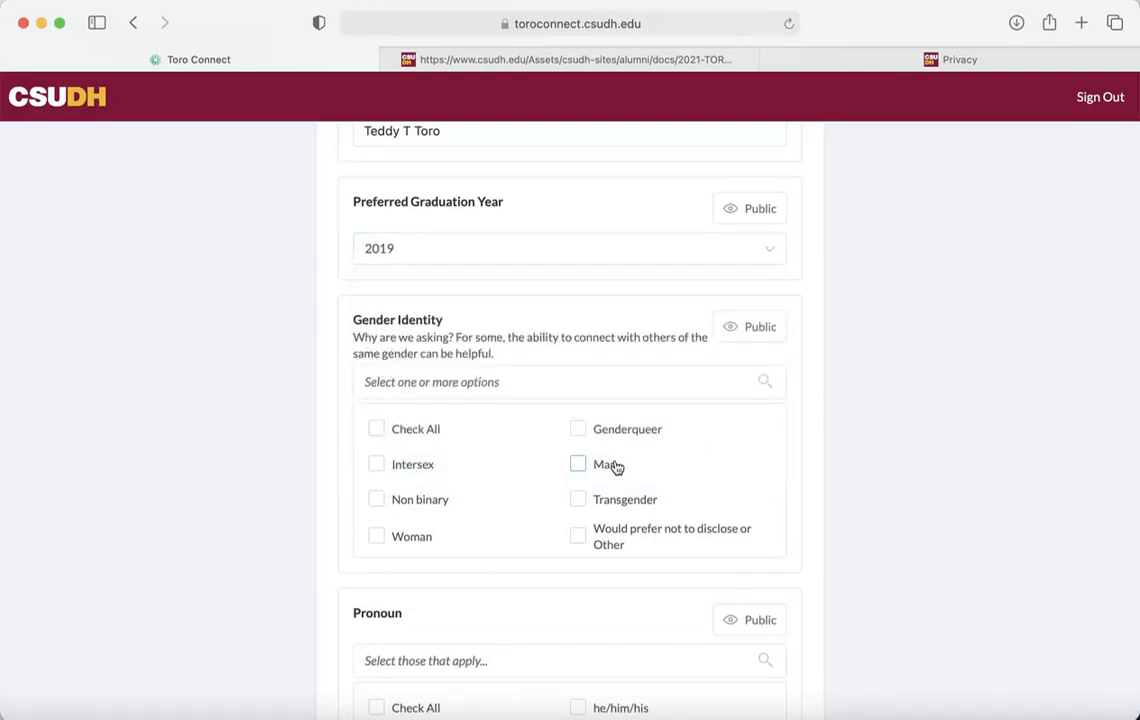
left_click(585, 464)
scroll(1100, 579, "down", 8)
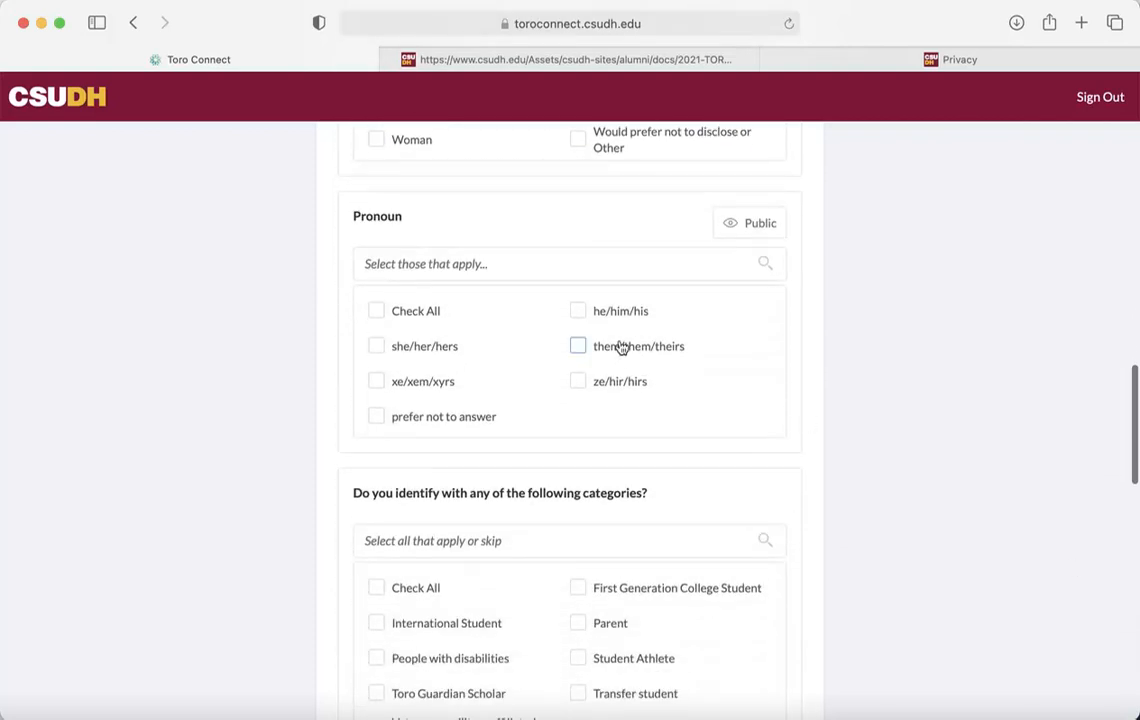
left_click(577, 311)
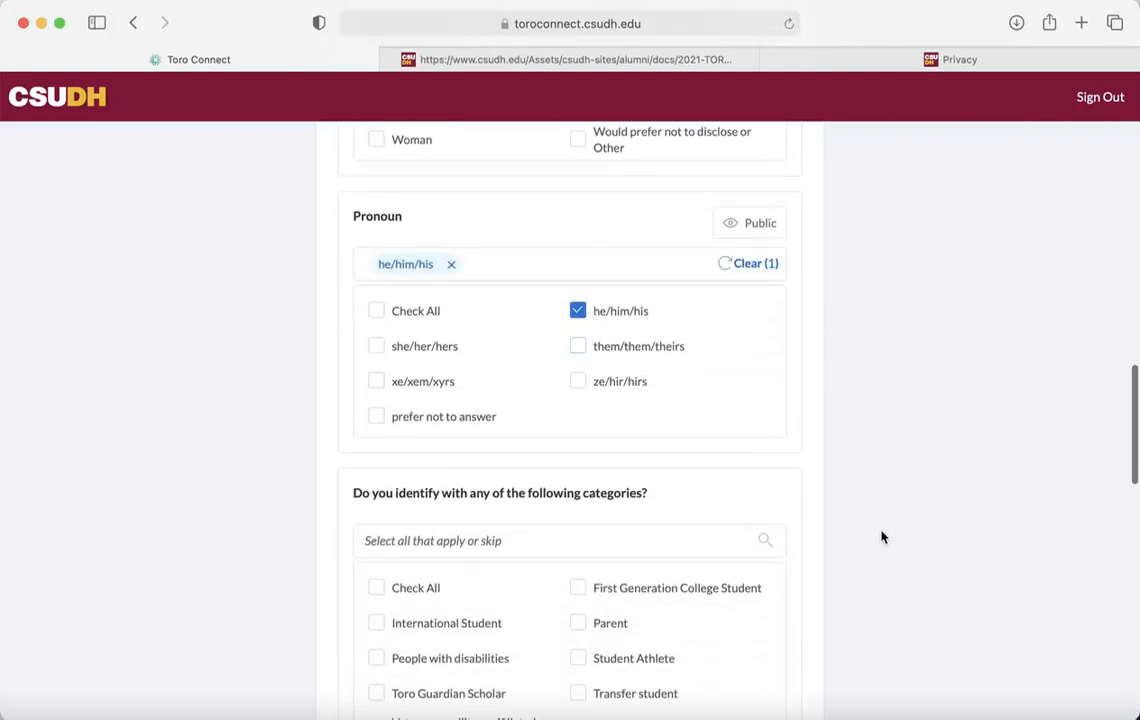
Mark Student Athlete and First Generation College Student, plus KDHR Radio Station and Associated Student Inc. activities
scroll(881, 538, "down", 5)
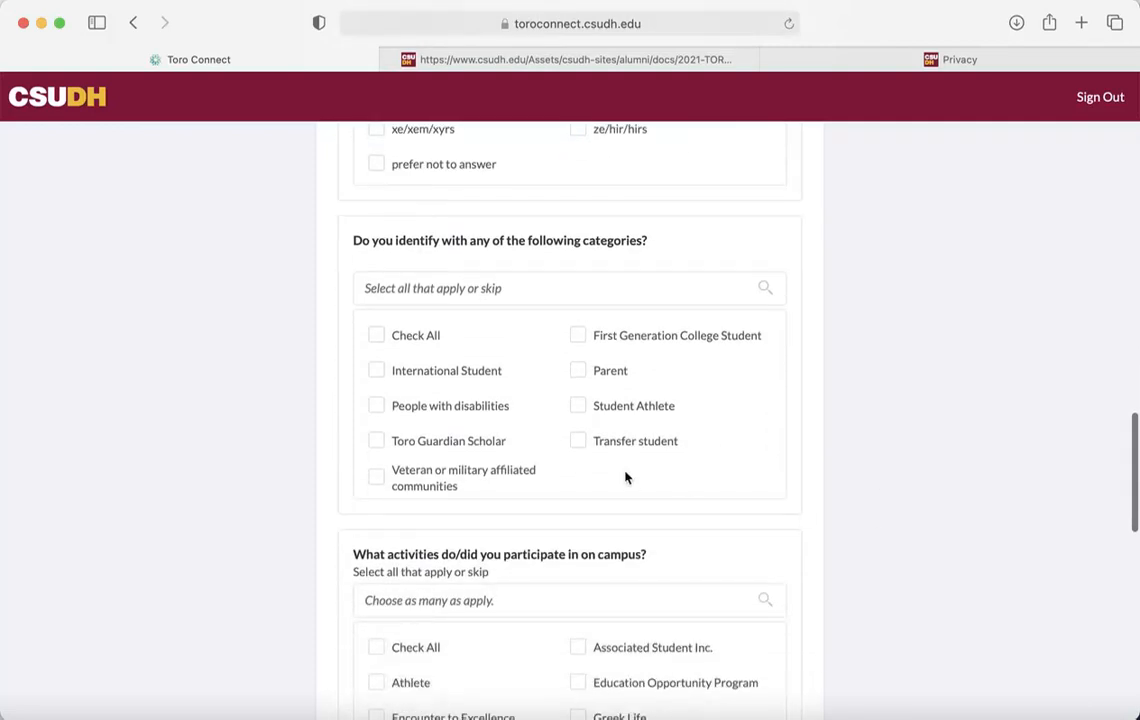
left_click(577, 407)
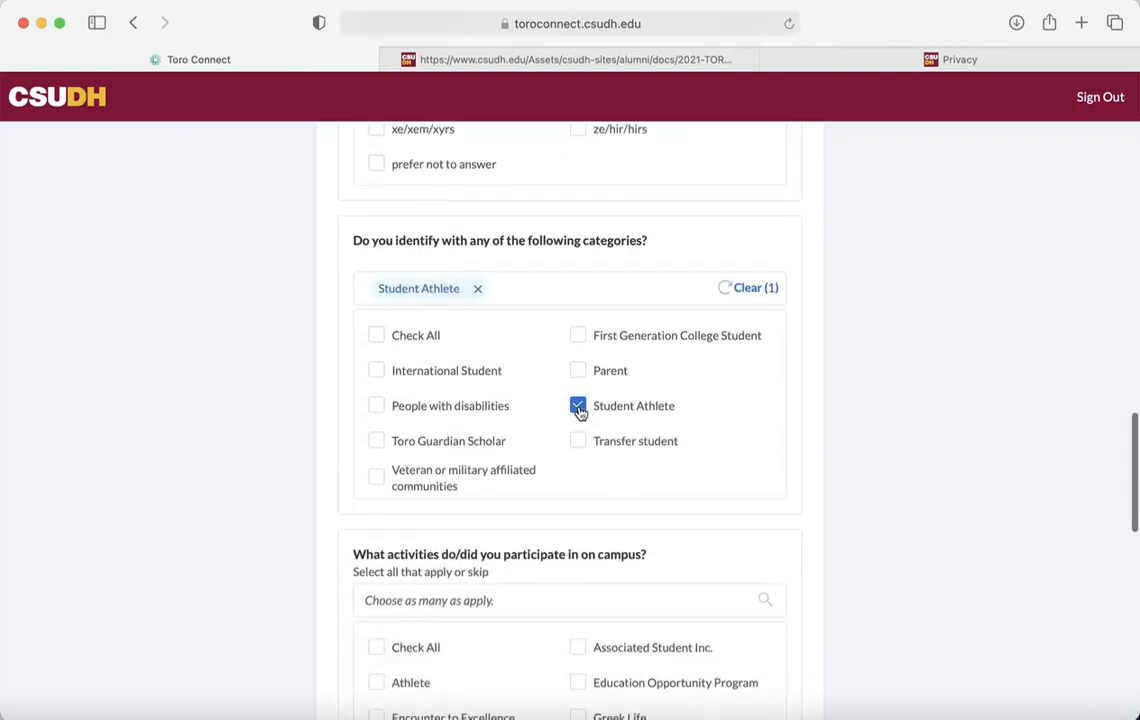
left_click(578, 337)
scroll(837, 526, "down", 6)
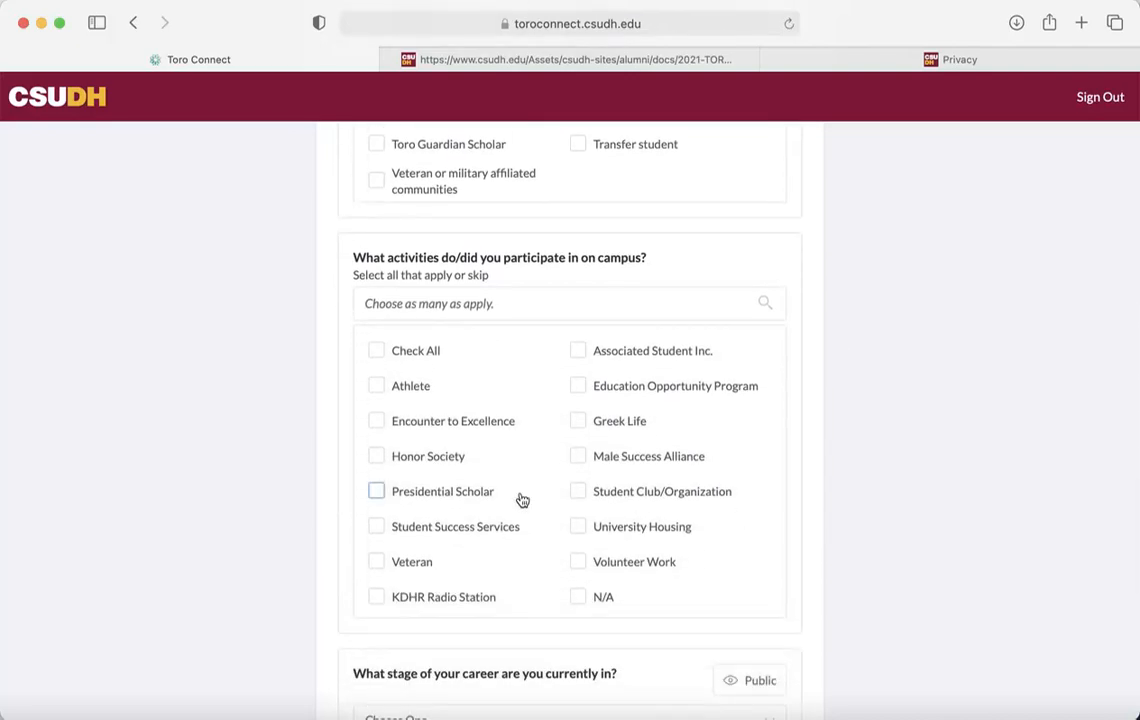
left_click(376, 597)
left_click(579, 351)
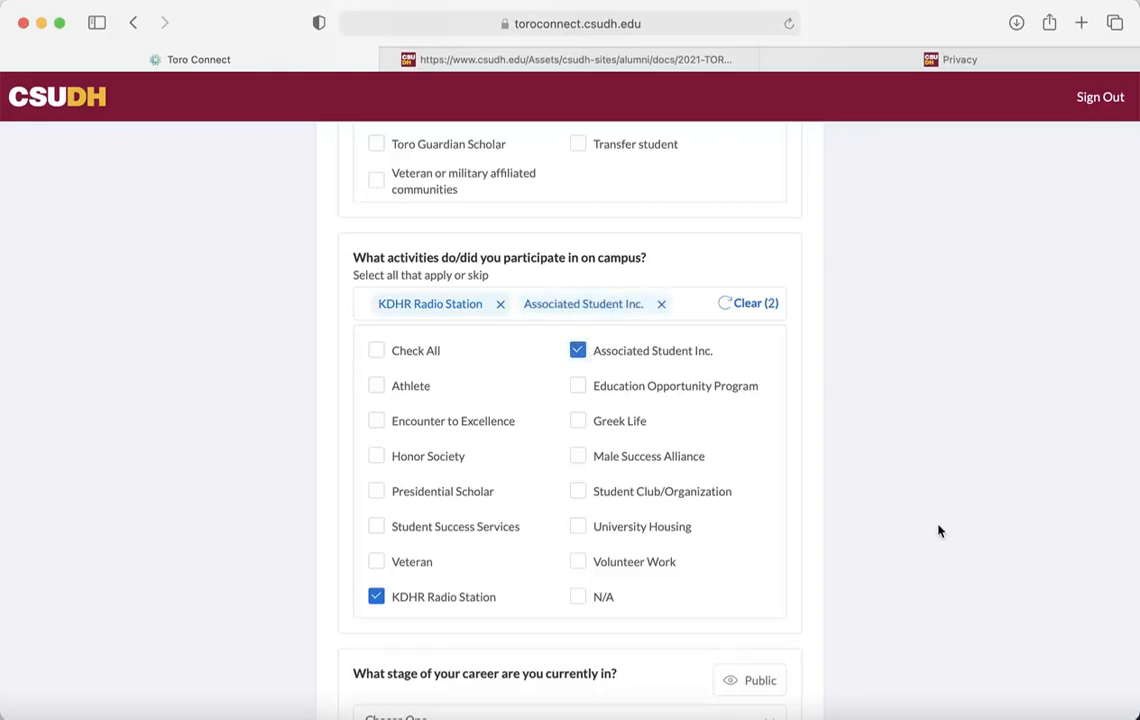
scroll(938, 531, "down", 8)
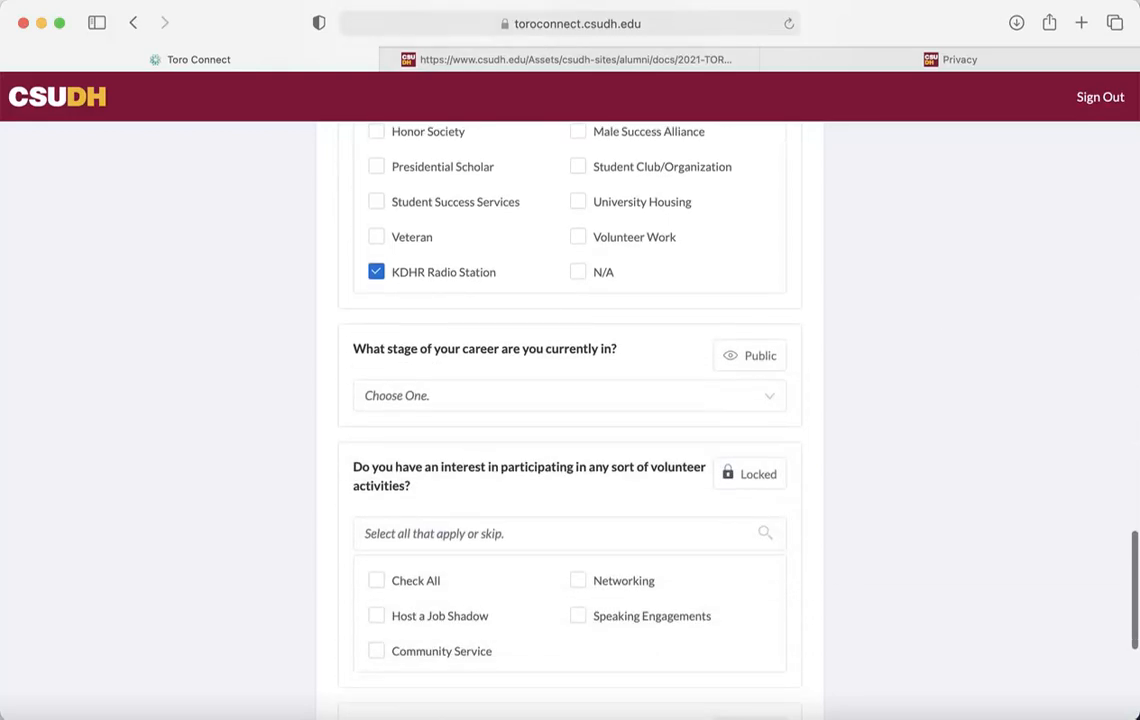
Set career stage Mid Career; choose Host a Job Shadow, Networking and Speaking Engagements
left_click(627, 331)
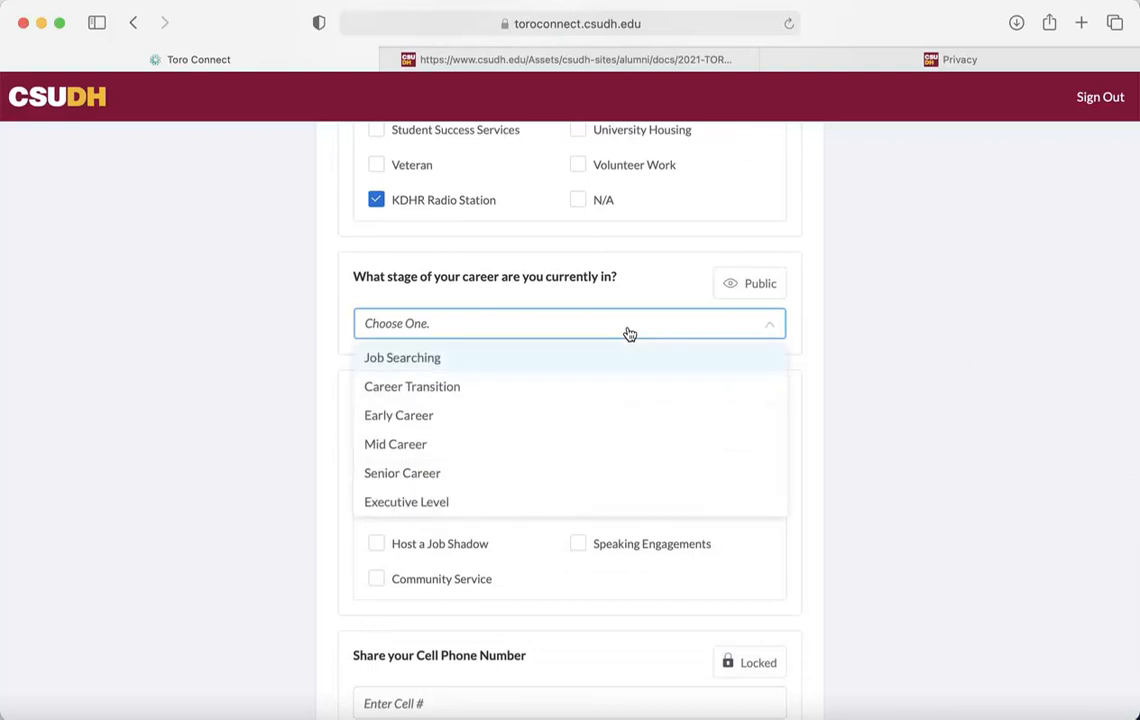
left_click(573, 443)
scroll(885, 585, "down", 3)
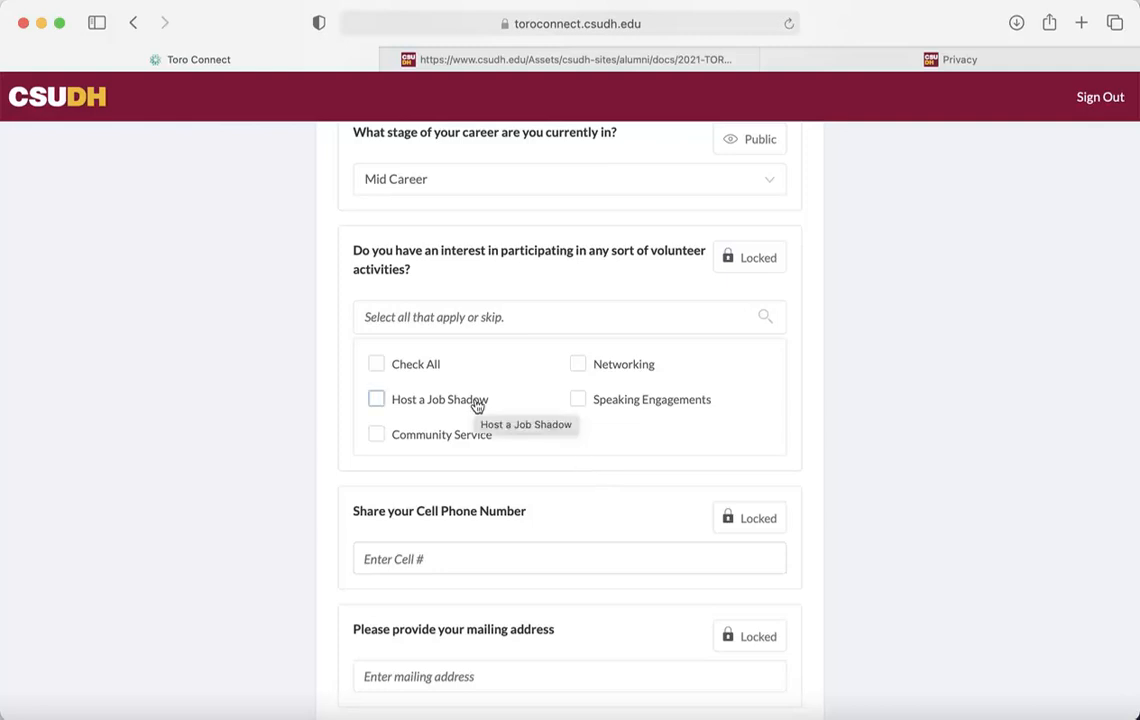
left_click(438, 400)
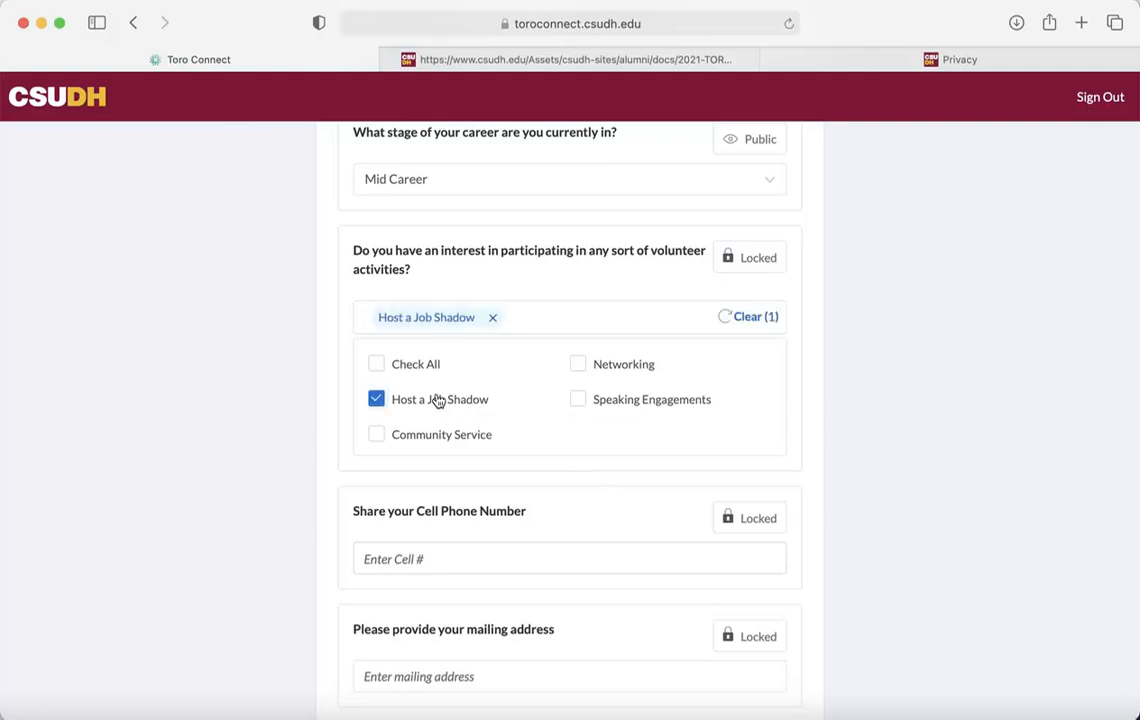
left_click(579, 367)
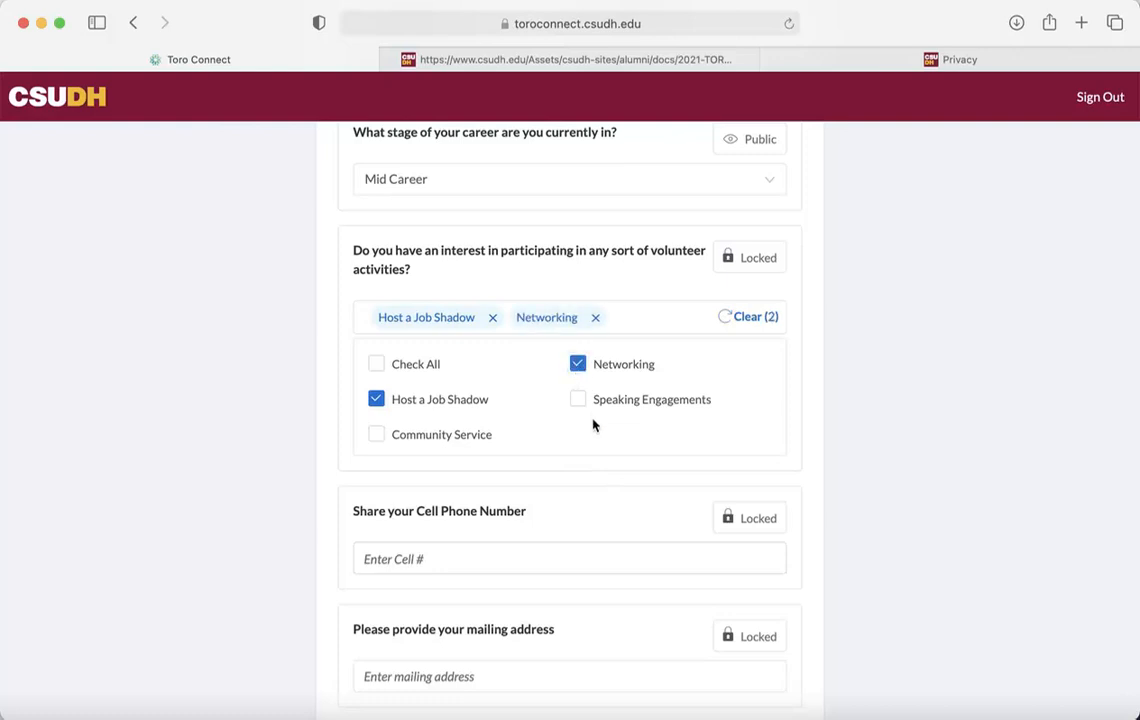
left_click(579, 399)
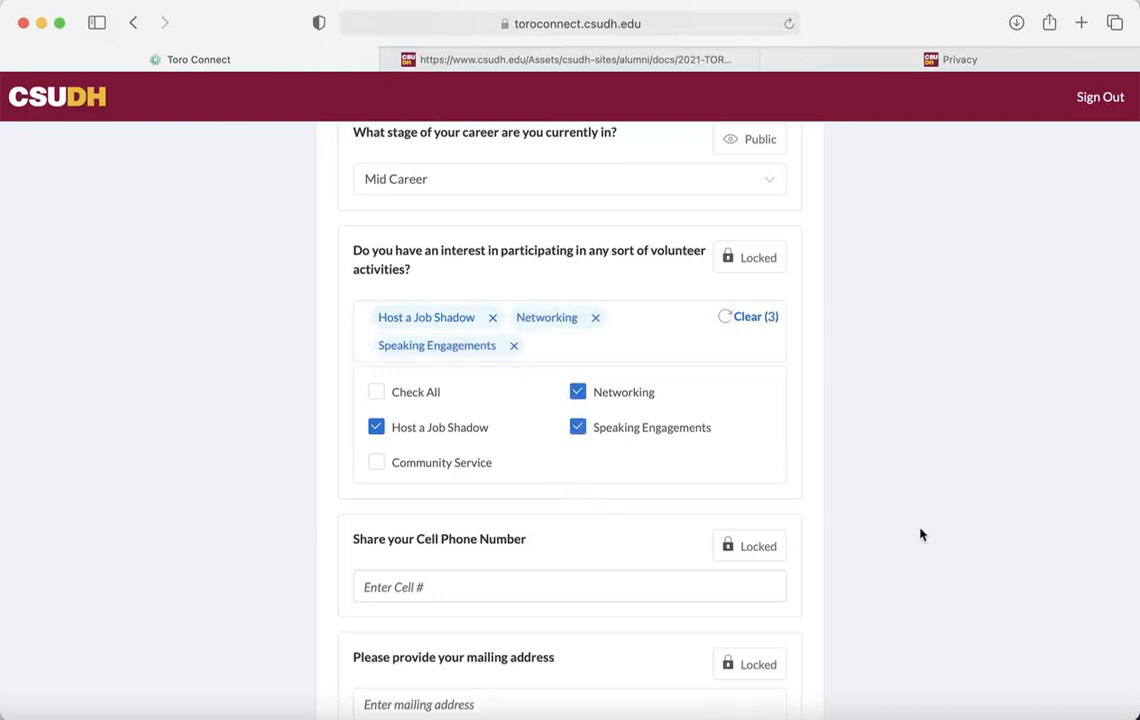
scroll(921, 535, "down", 4)
Enter the cell phone number and mailing address, correcting a city typo, and submit the page
left_click(531, 411)
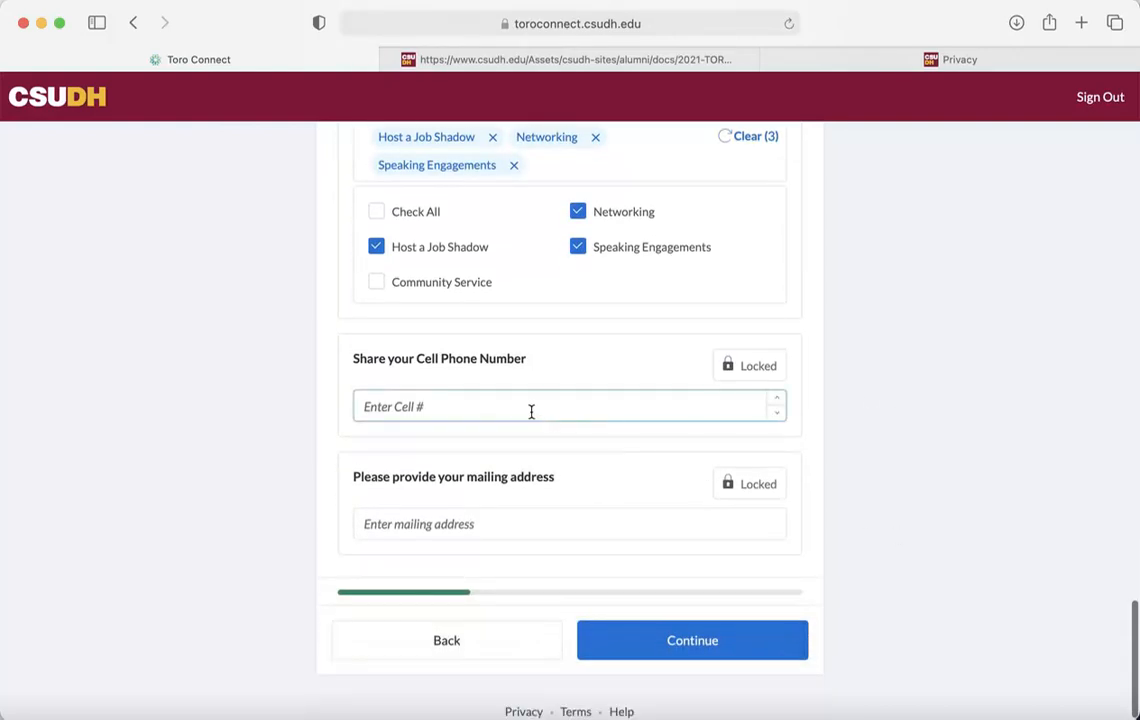
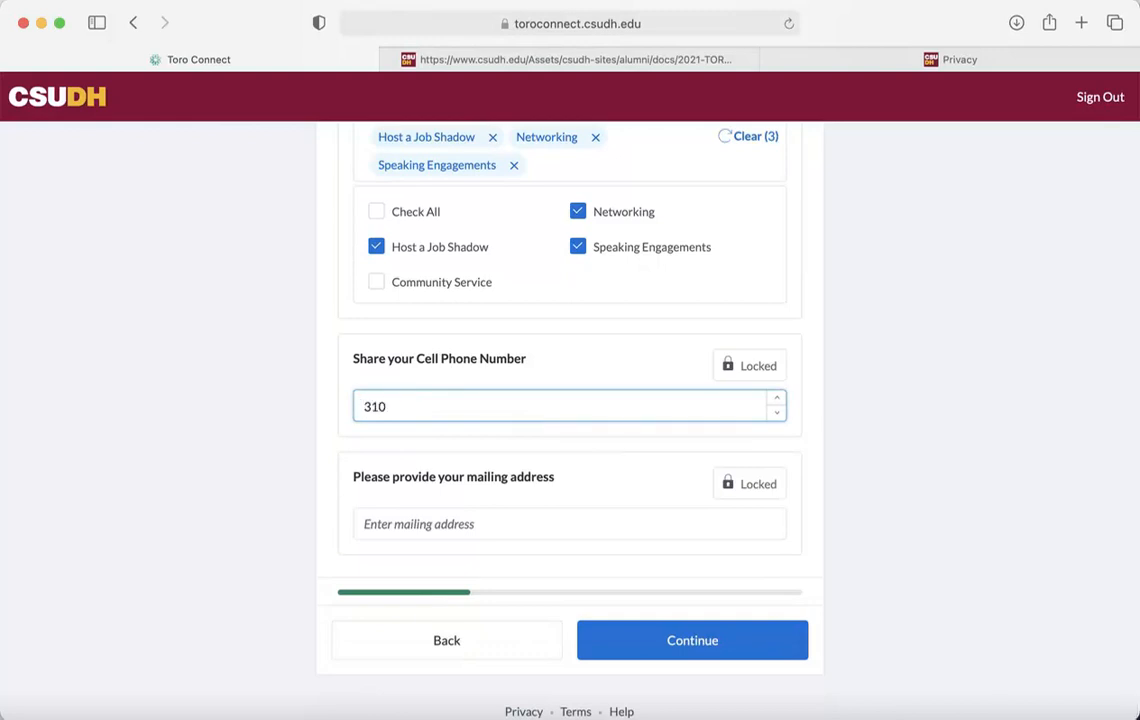
key("Tab")
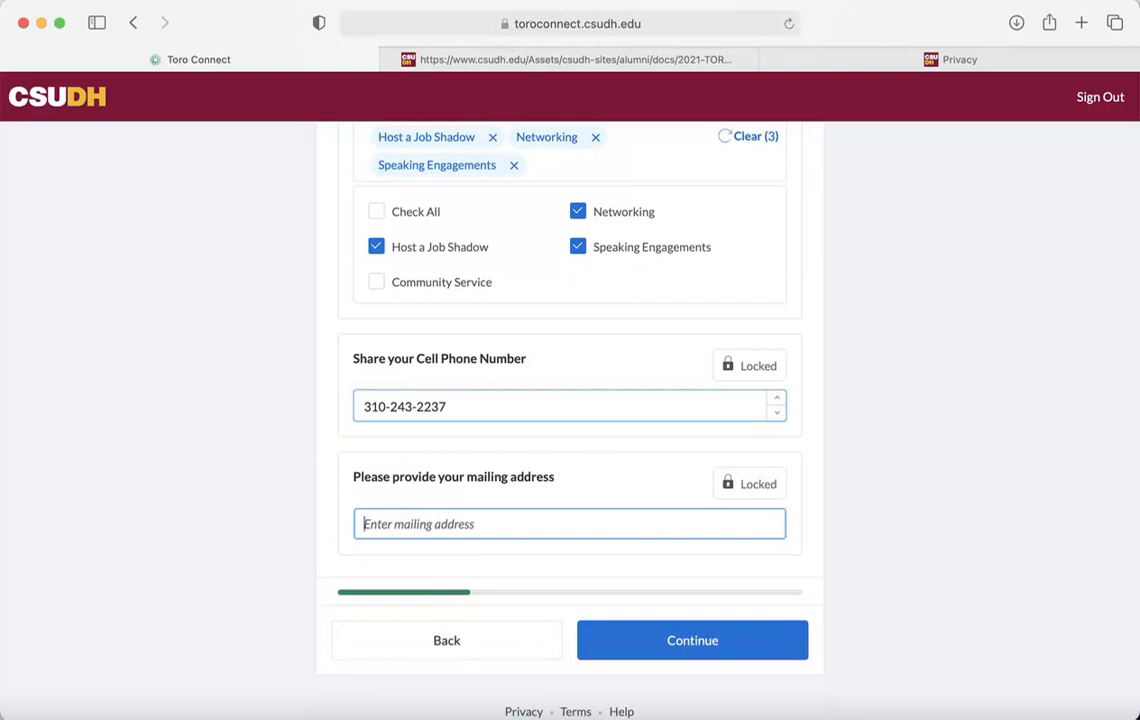
type("1000 E.")
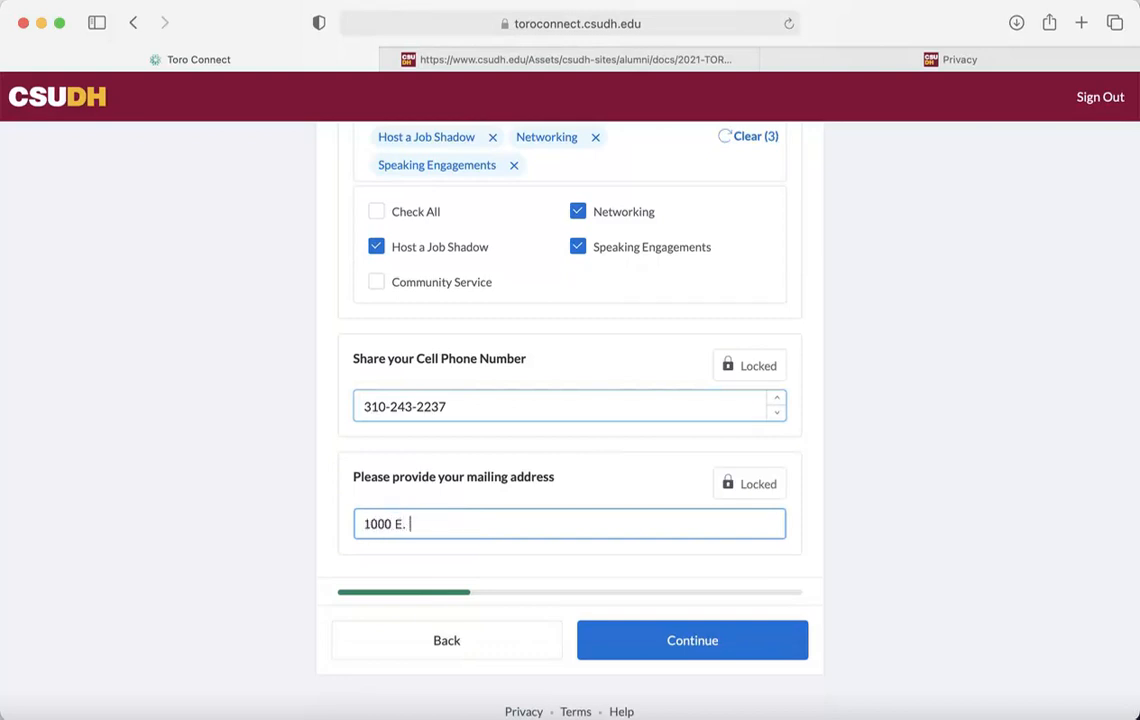
type(" Victoria St, Carsdon")
key("BackSpace")
key("BackSpace")
key("BackSpace")
type("on")
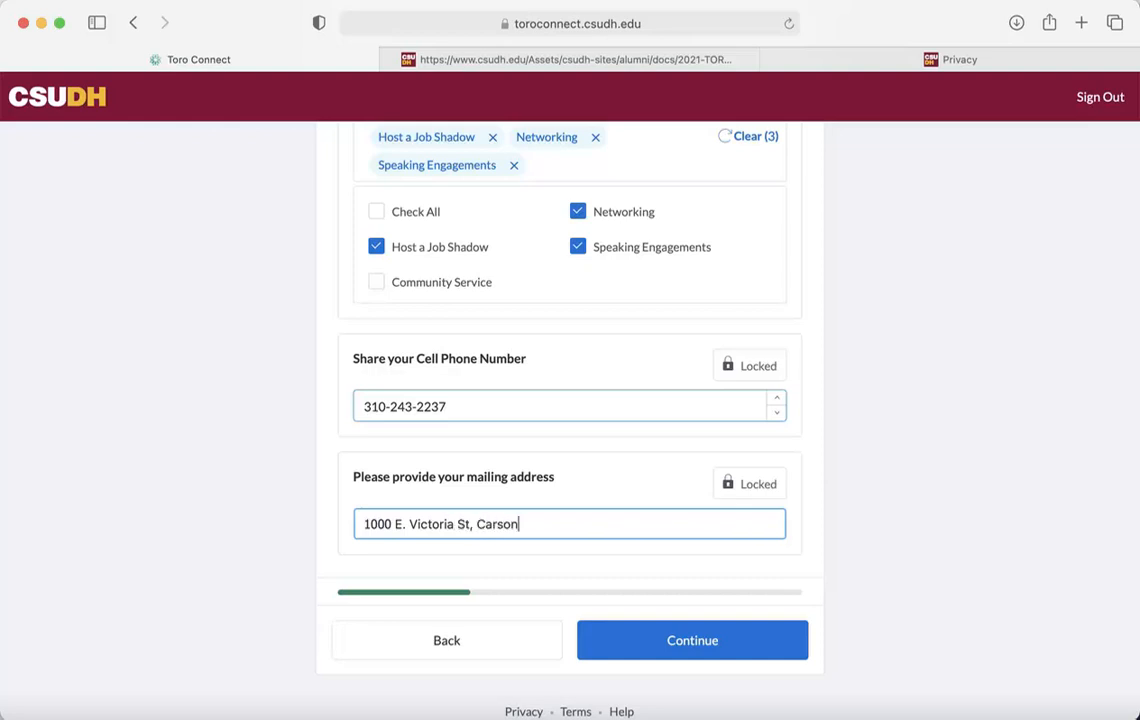
type(", CA 90747")
left_click(690, 639)
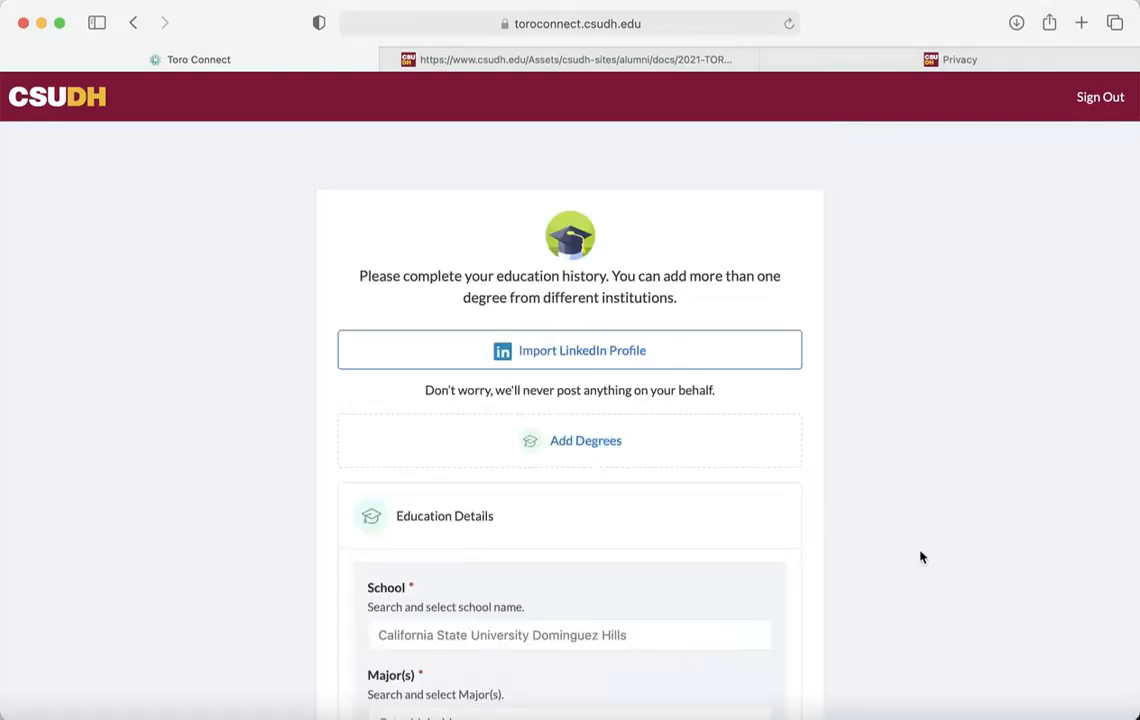
Enter History as the major and Communications as the minor
scroll(921, 557, "down", 2)
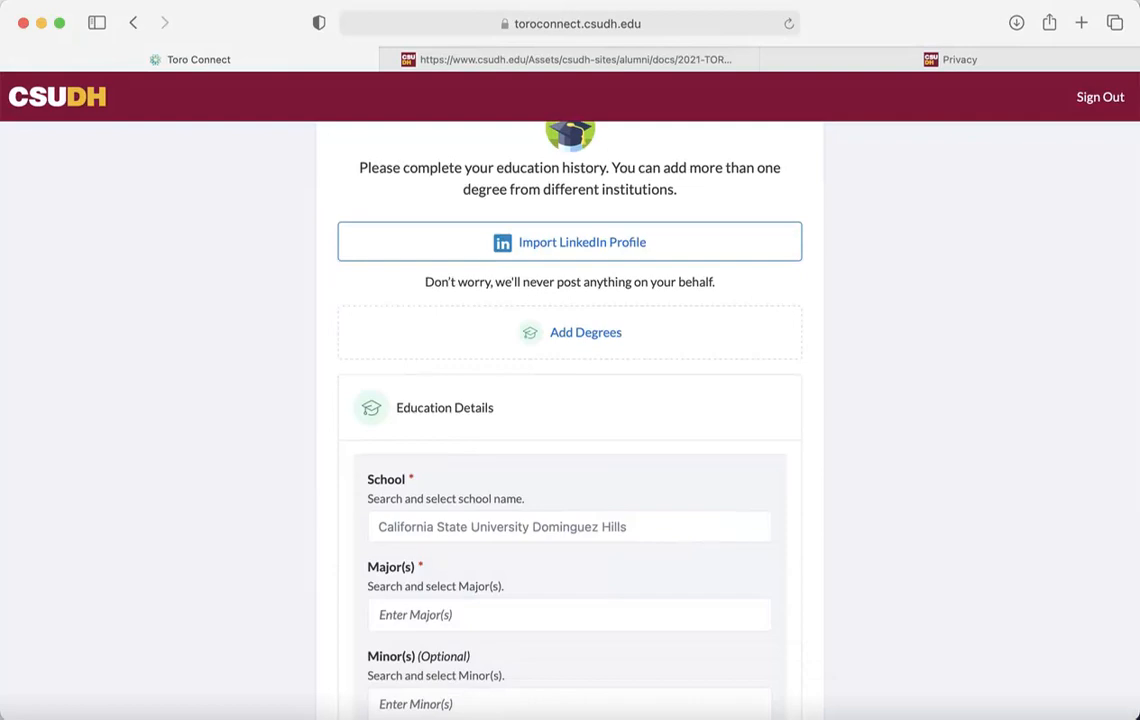
scroll(882, 514, "down", 5)
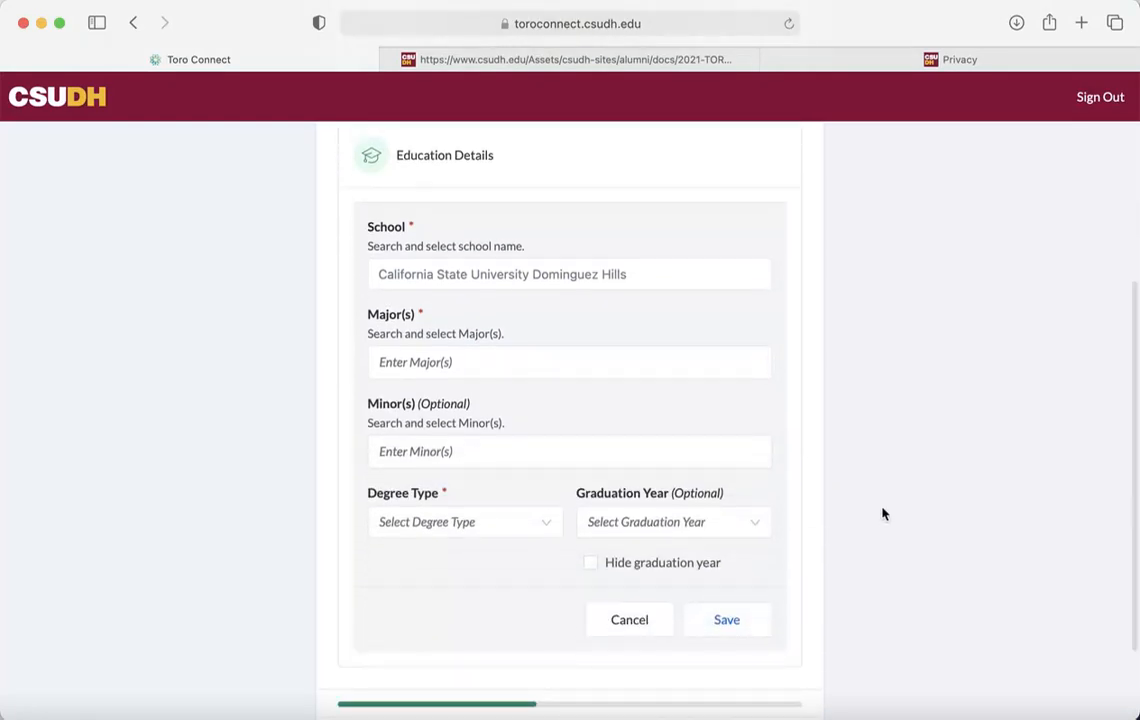
left_click(575, 358)
type("History")
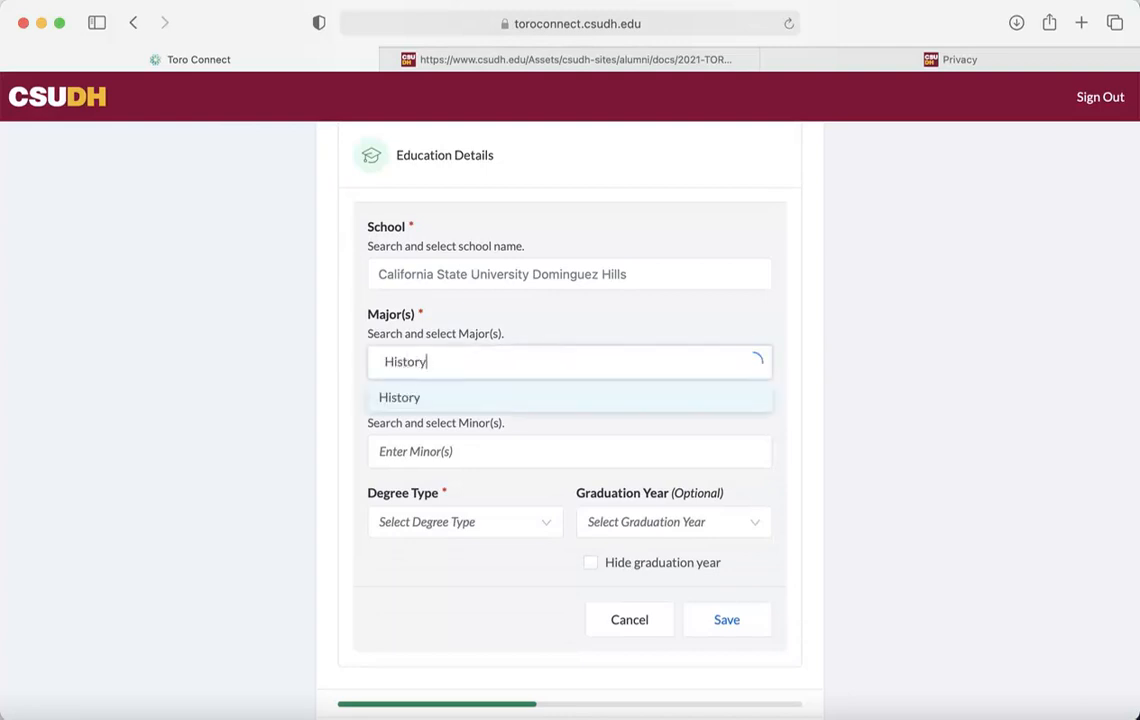
left_click(500, 426)
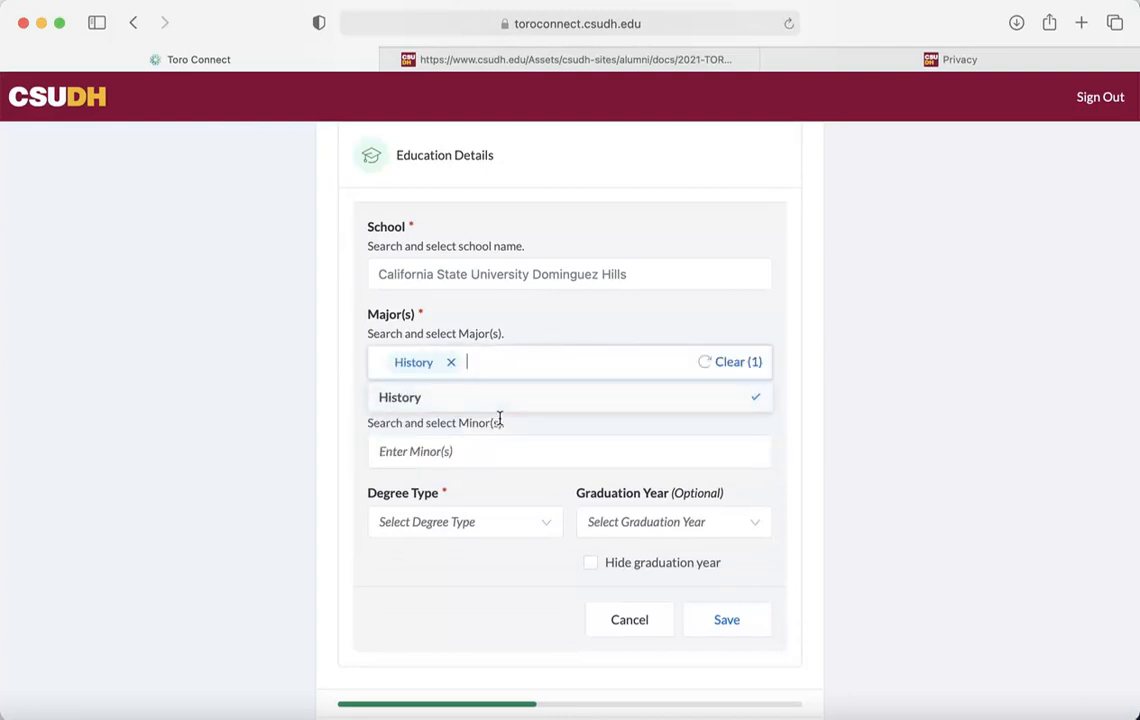
left_click(478, 452)
type("Comm")
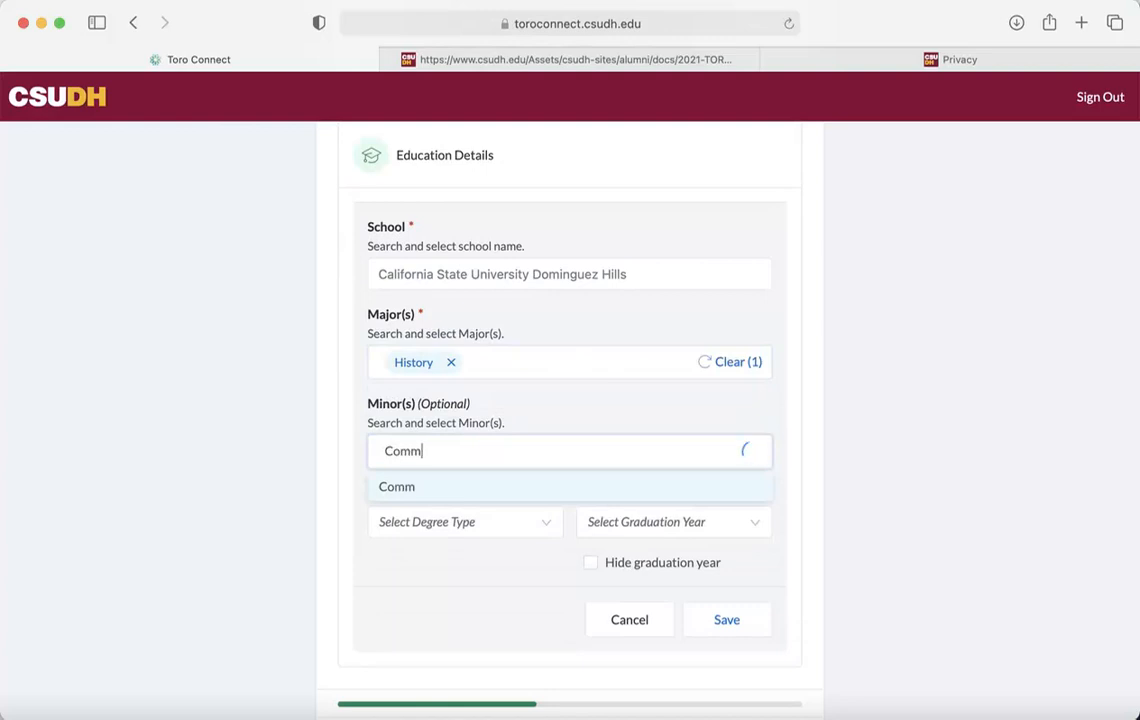
type("unications")
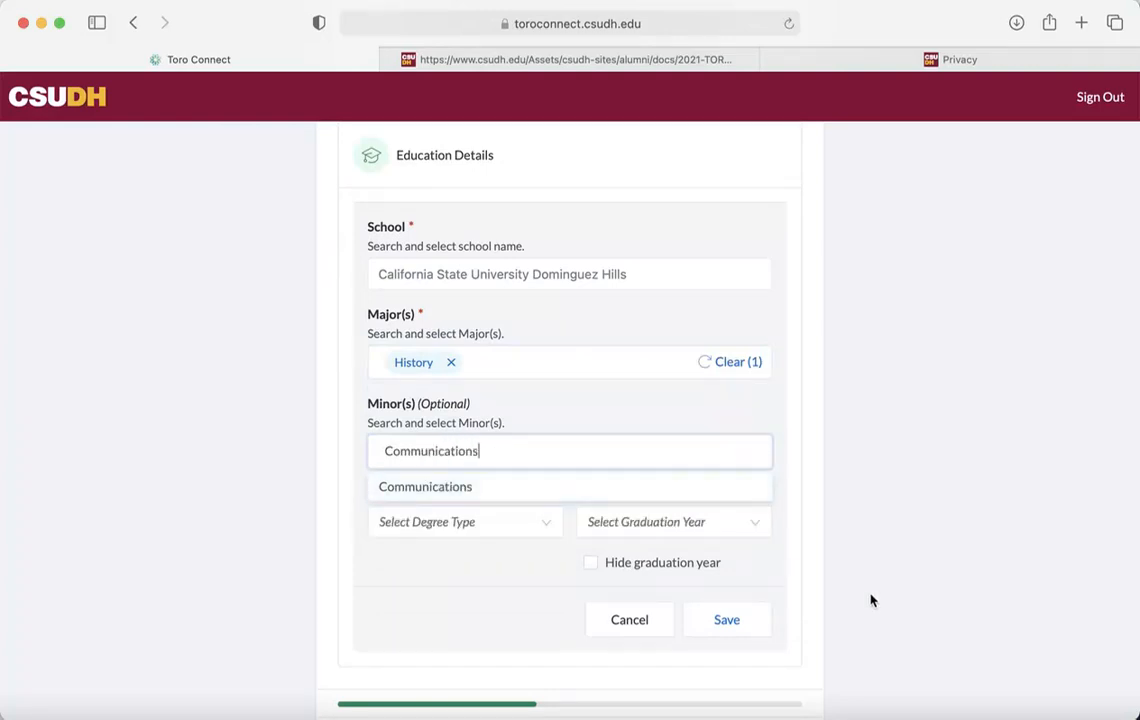
key("Return")
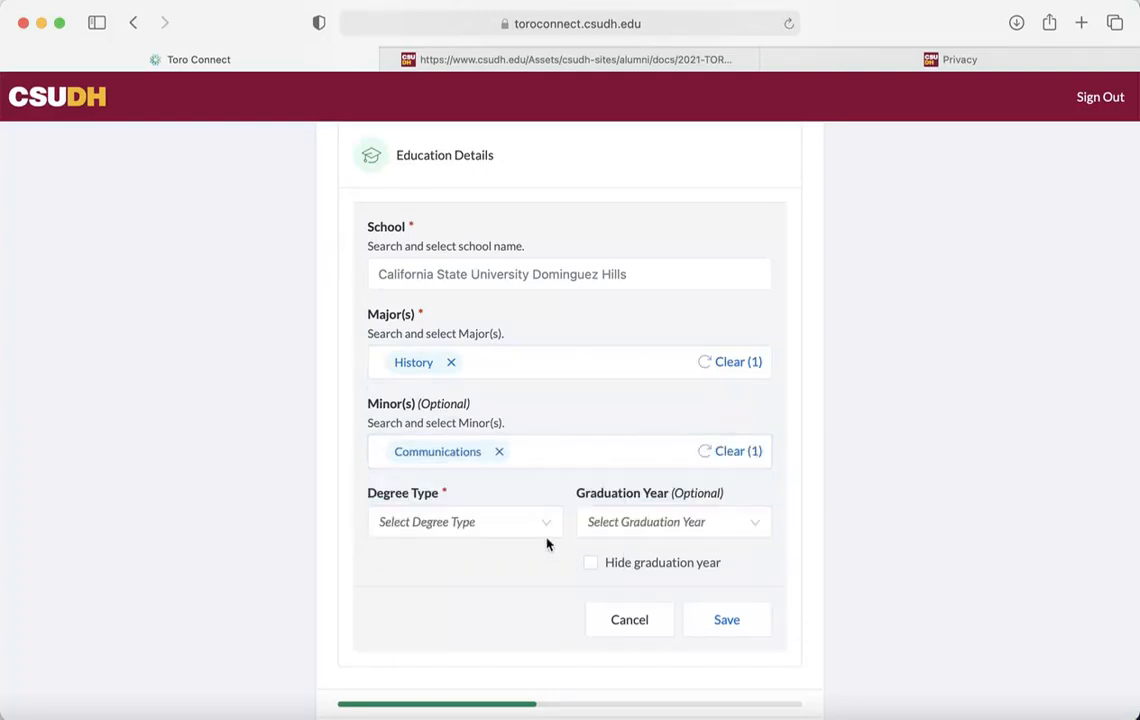
Choose degree BA and graduation year 2019, save the degree, and continue
left_click(536, 524)
left_click(500, 558)
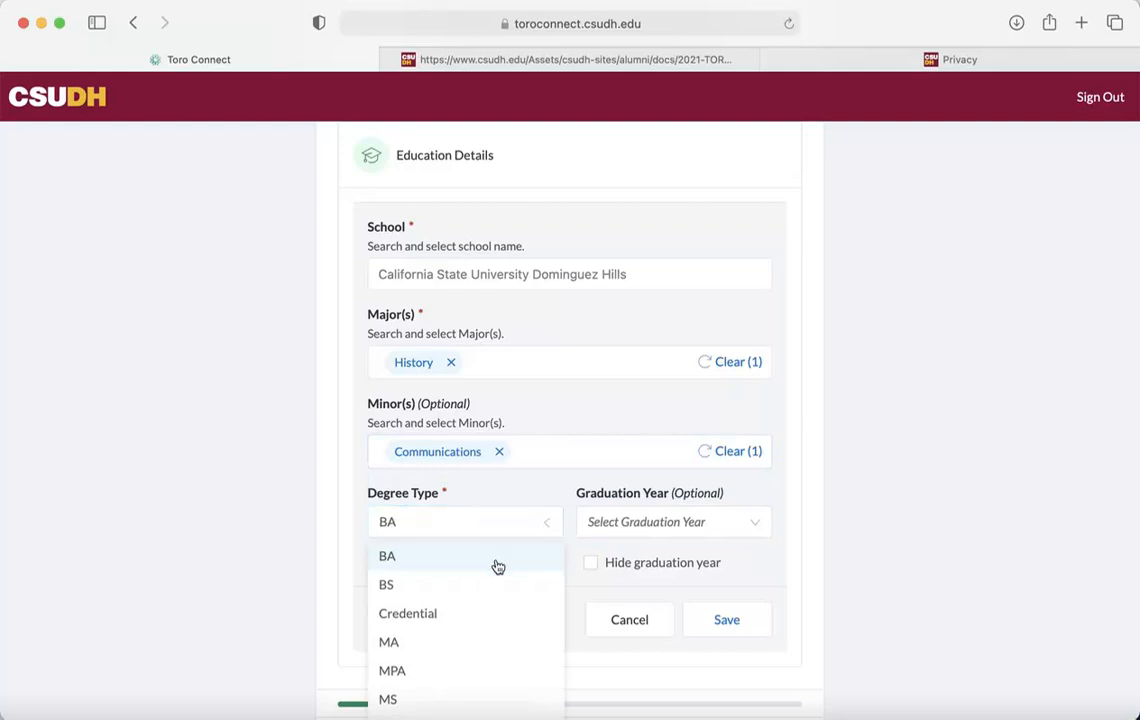
left_click(730, 538)
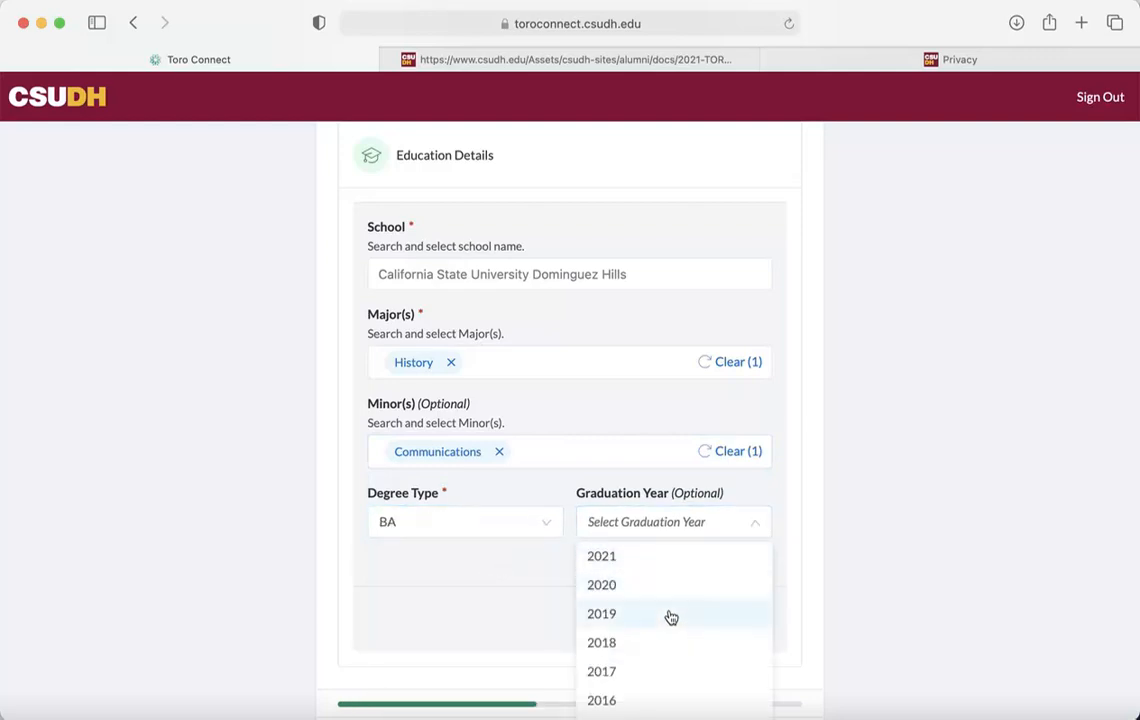
left_click(670, 616)
left_click(718, 620)
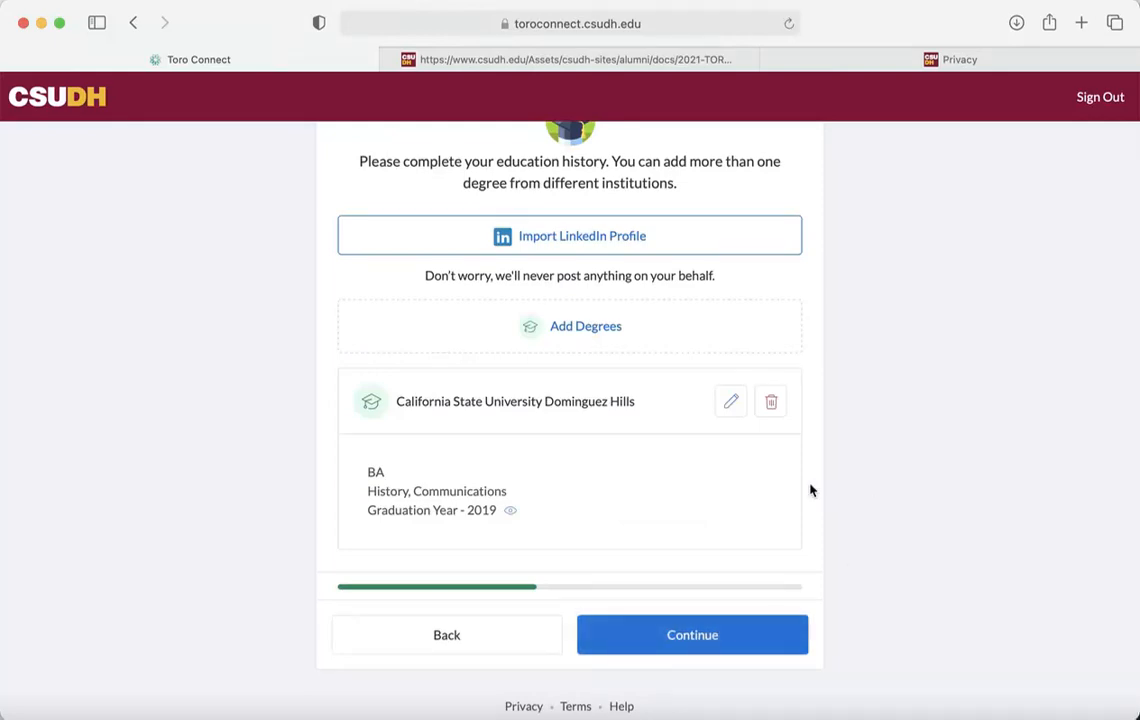
left_click(711, 630)
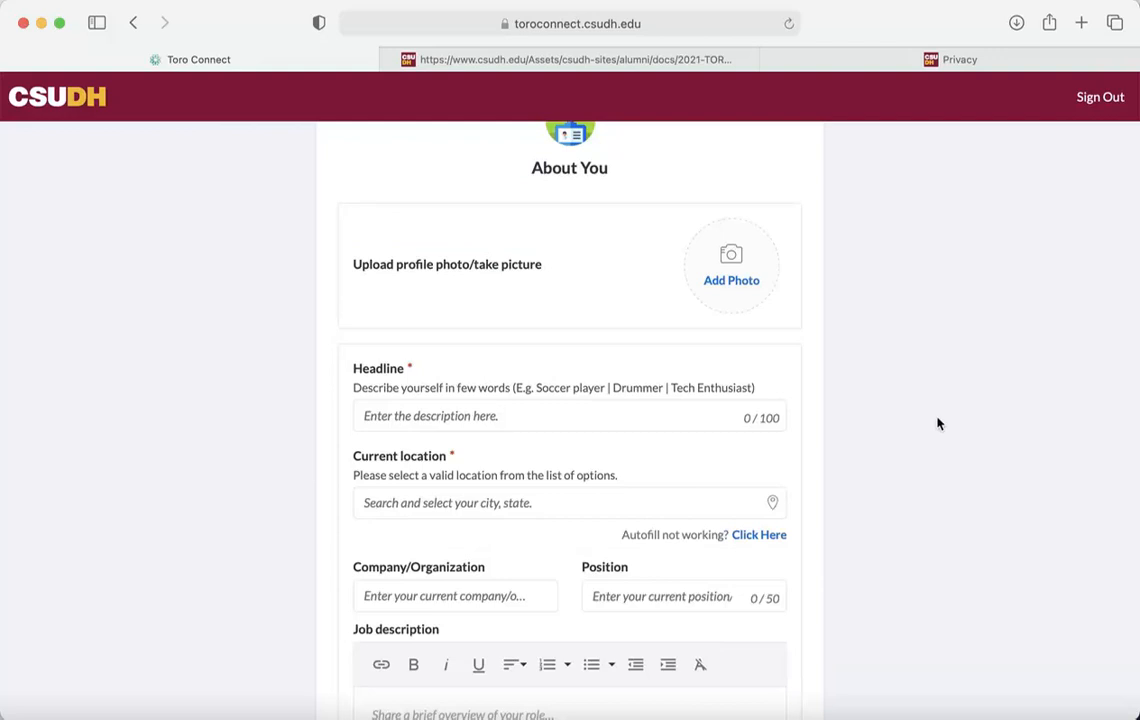
Set the headline to Coordinator and the location to Carson, CA, USA
scroll(937, 423, "up", 2)
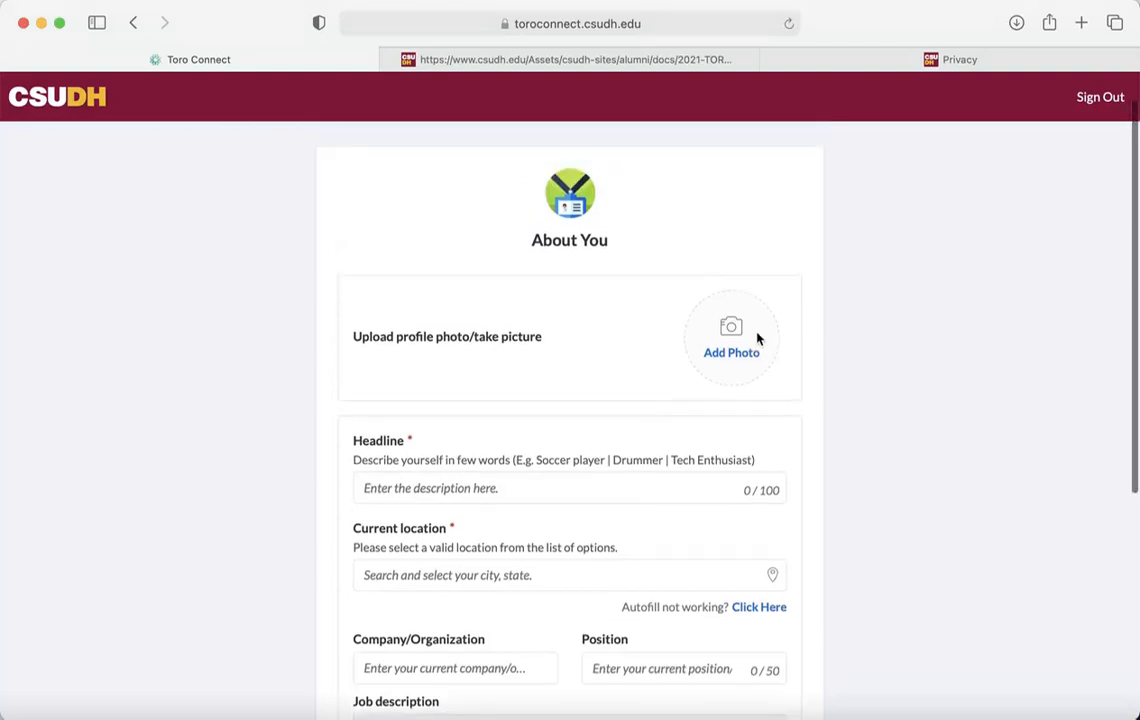
left_click(571, 490)
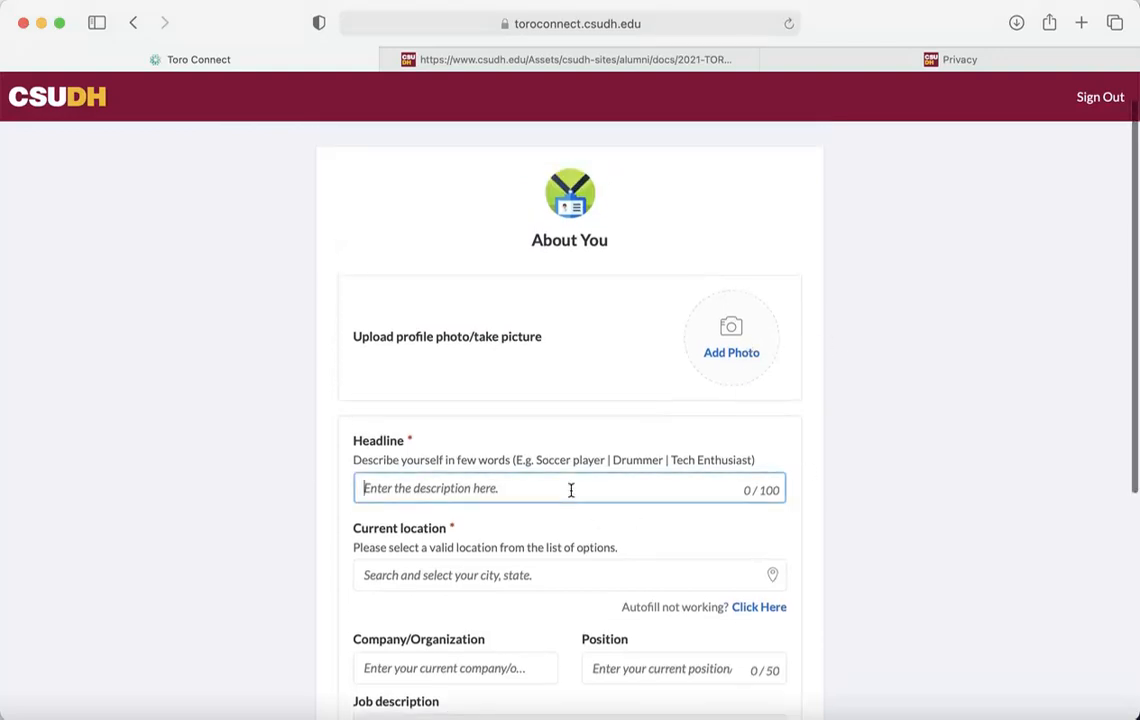
type("Coordinator")
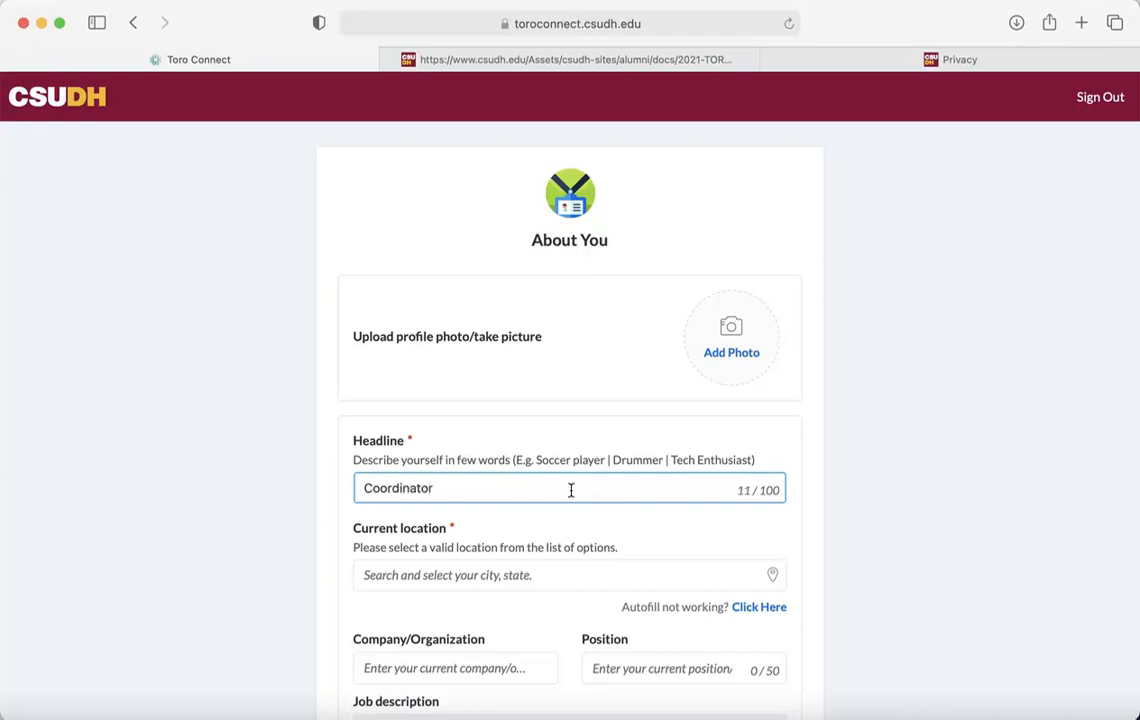
left_click(519, 578)
type("Car")
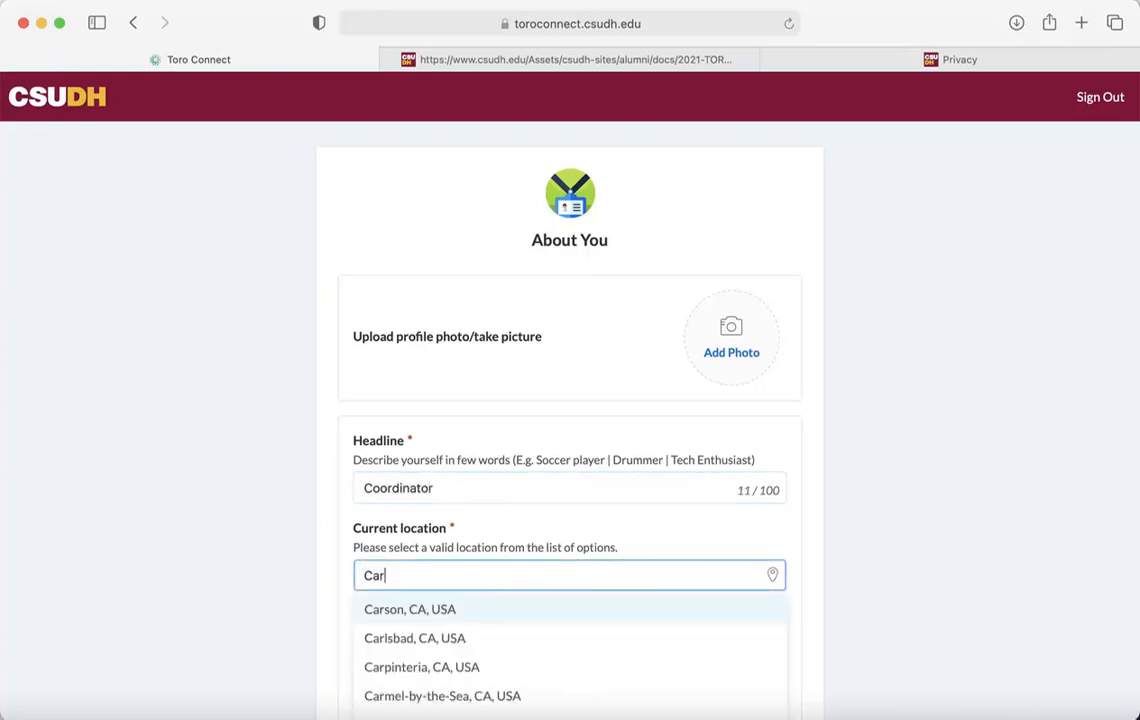
type("son")
left_click(486, 612)
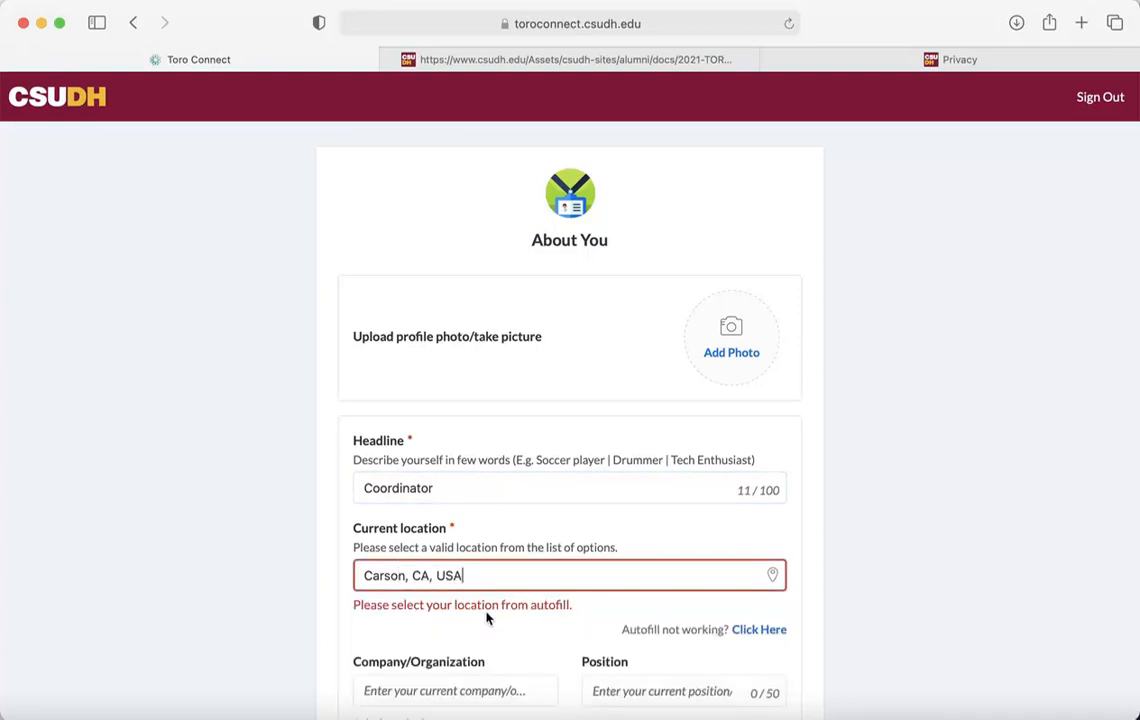
left_click(879, 637)
scroll(879, 637, "down", 5)
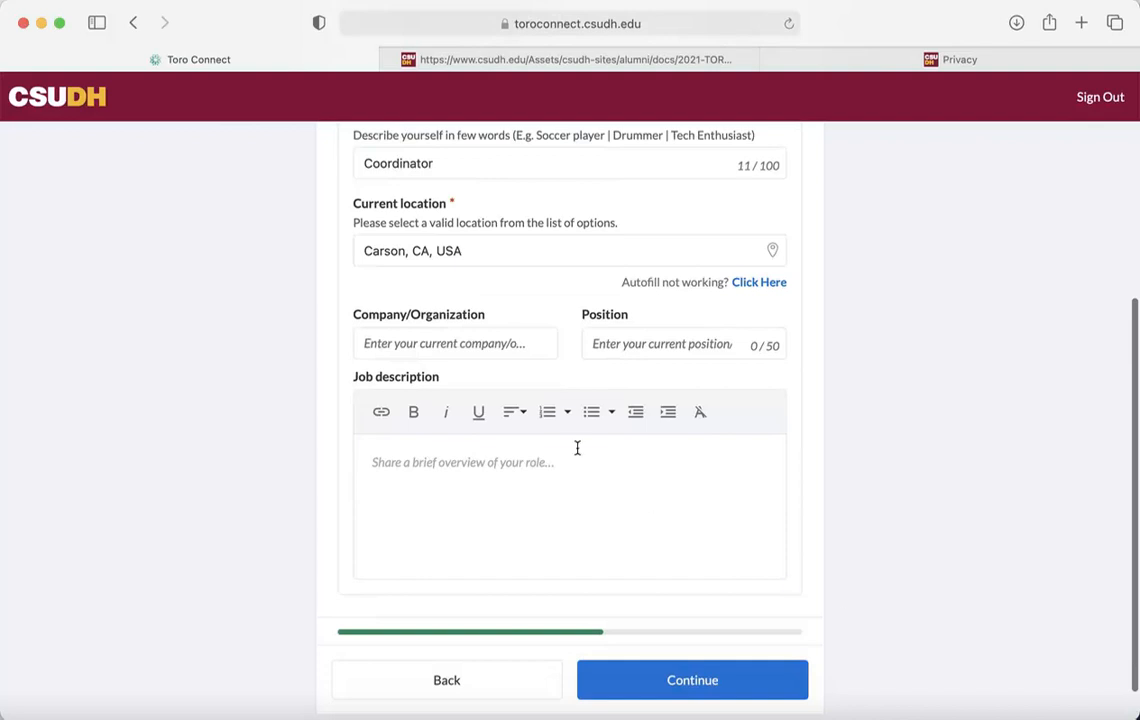
Set company to California State University, Dominguez Hills and position to Coordinator, then submit
left_click(487, 343)
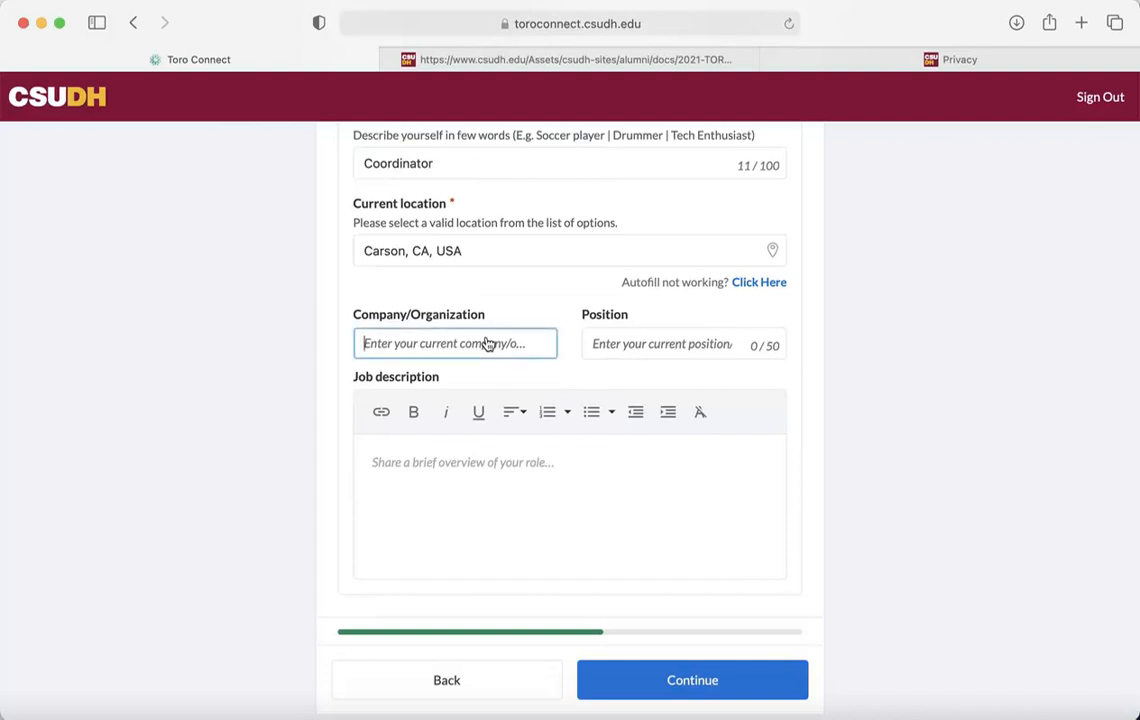
type("Csu")
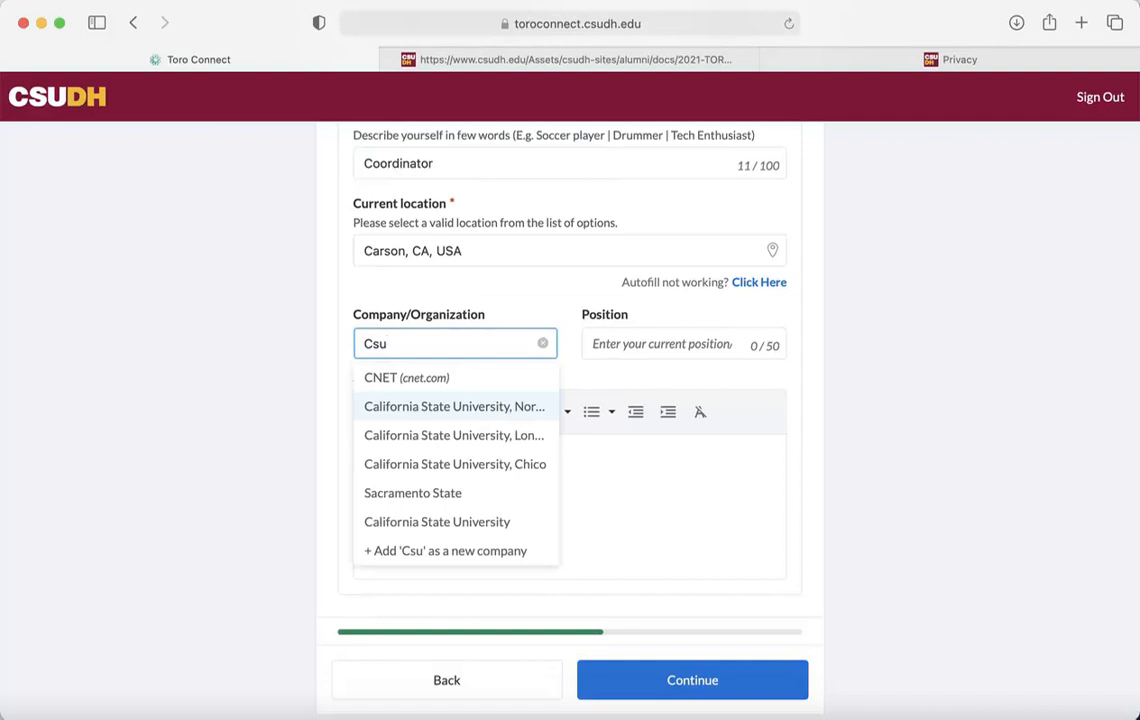
type("Dh")
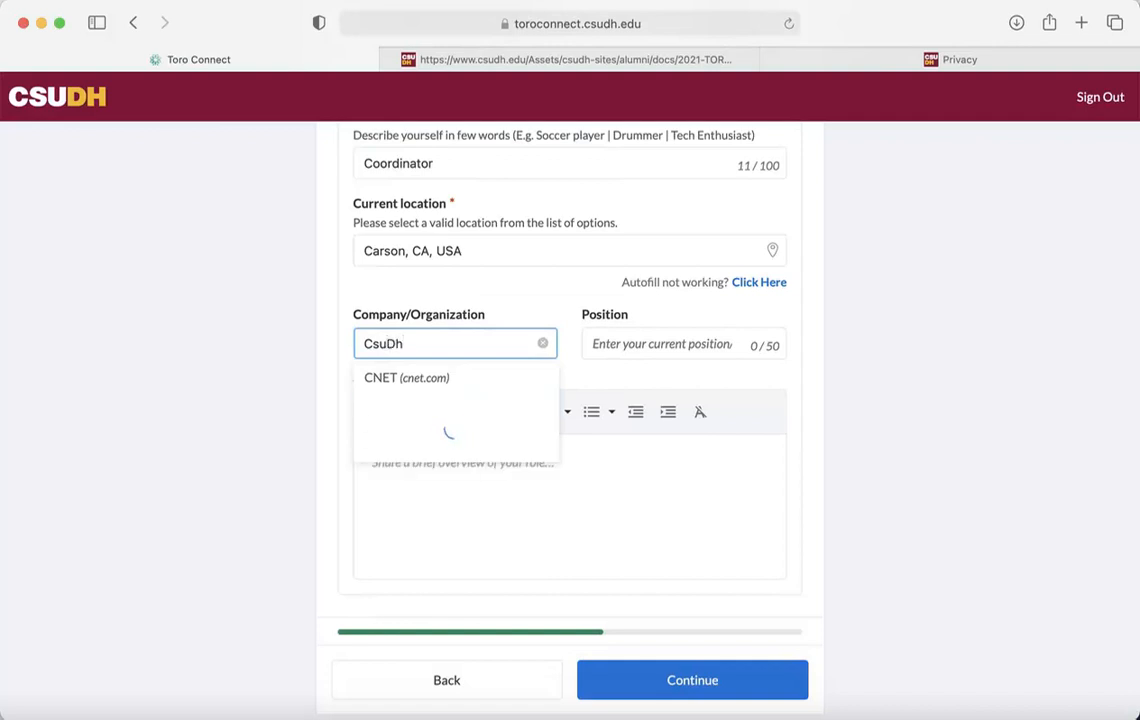
left_click(486, 406)
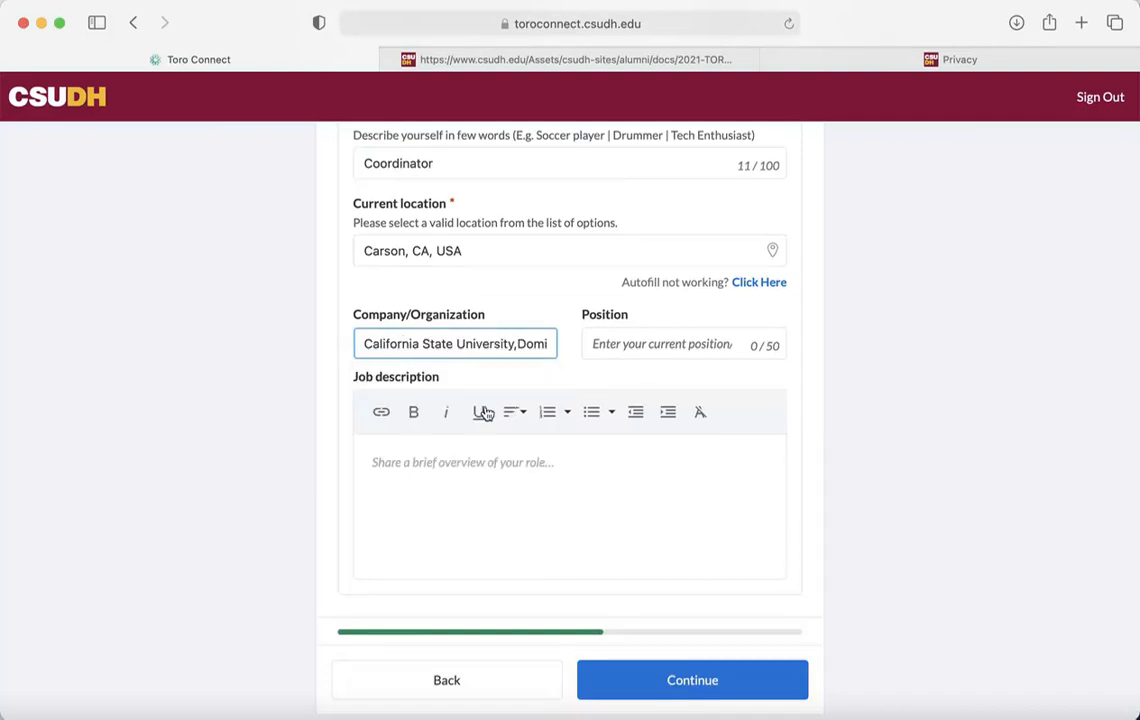
left_click(650, 340)
type("Coordinator")
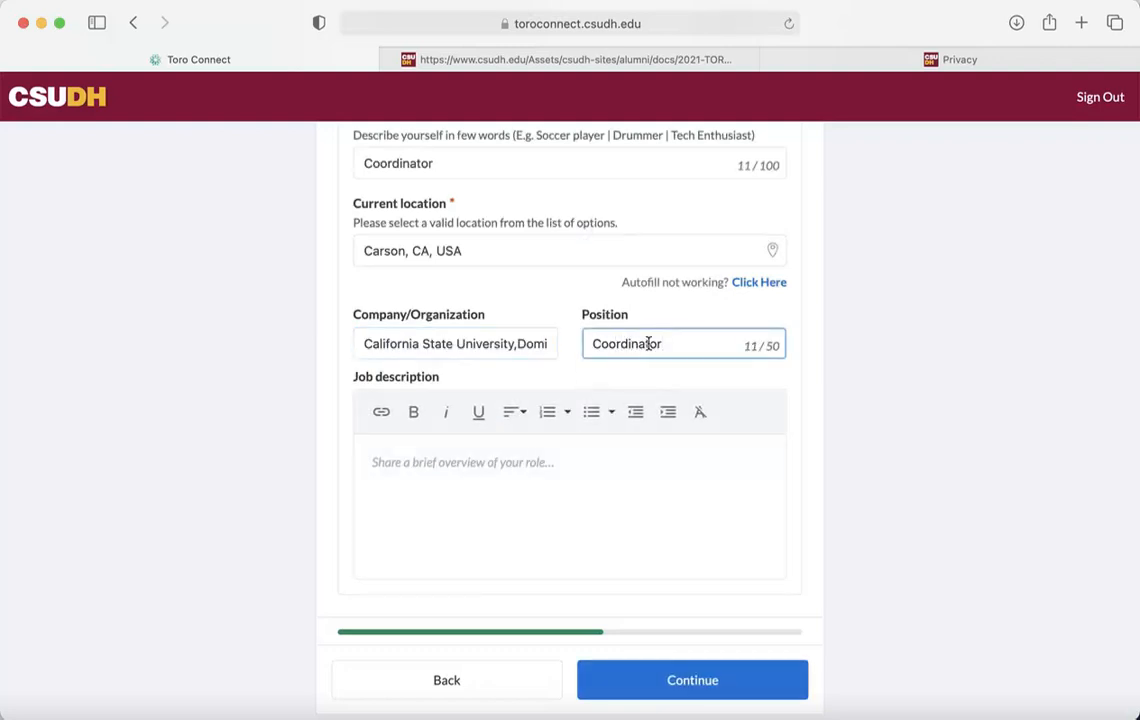
left_click(600, 453)
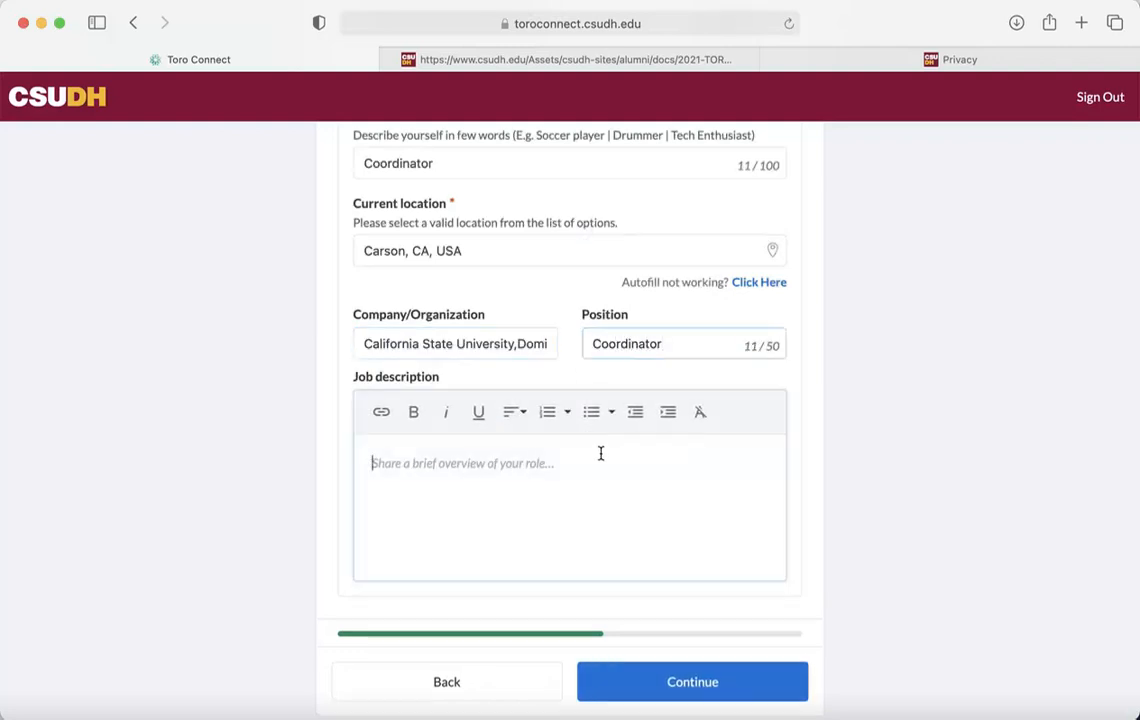
left_click(933, 590)
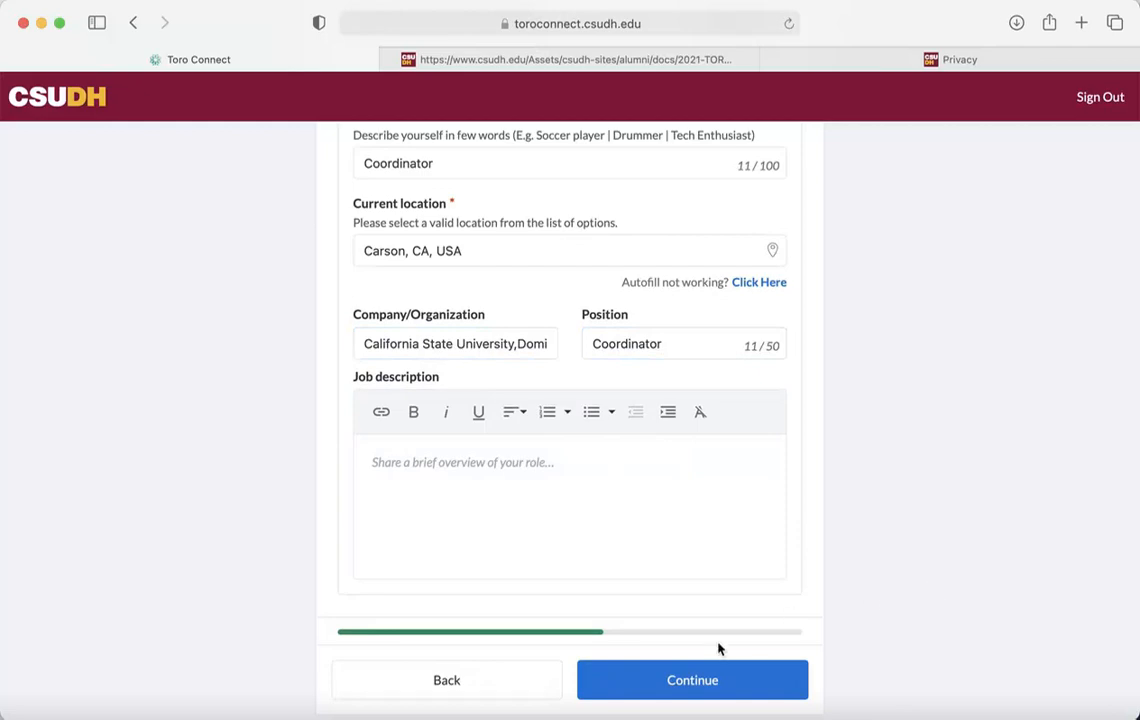
left_click(697, 677)
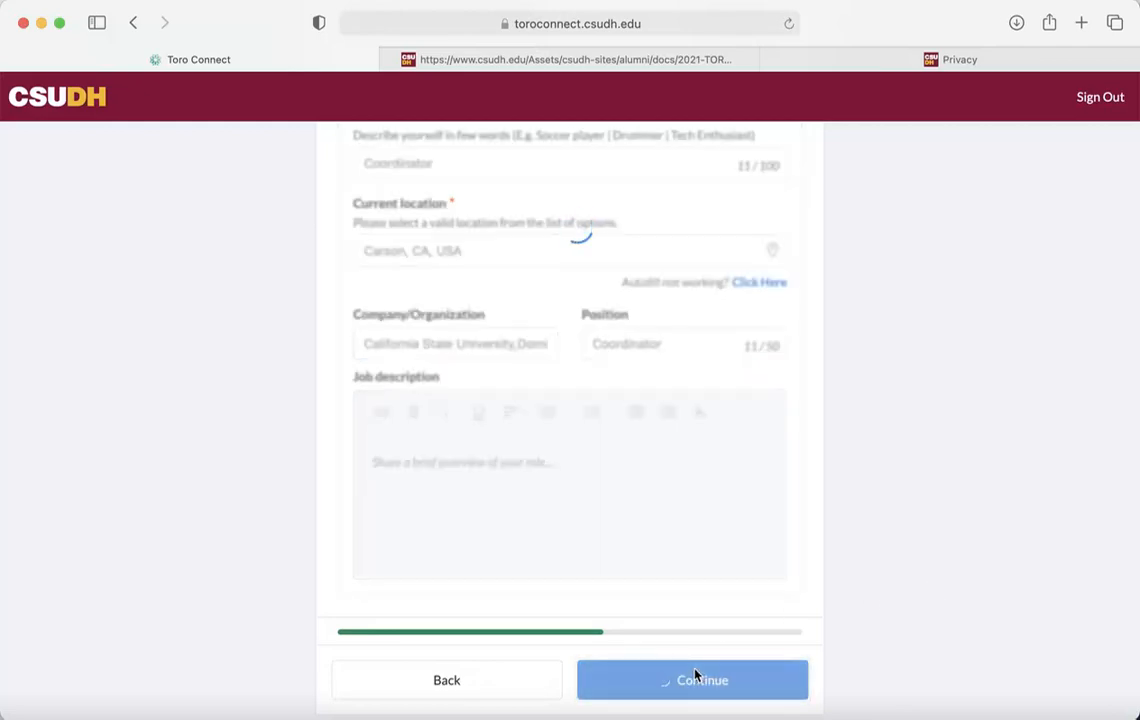
Select topics Networking advice, Preparing for graduate/professional school, and Interview practice
scroll(945, 547, "down", 5)
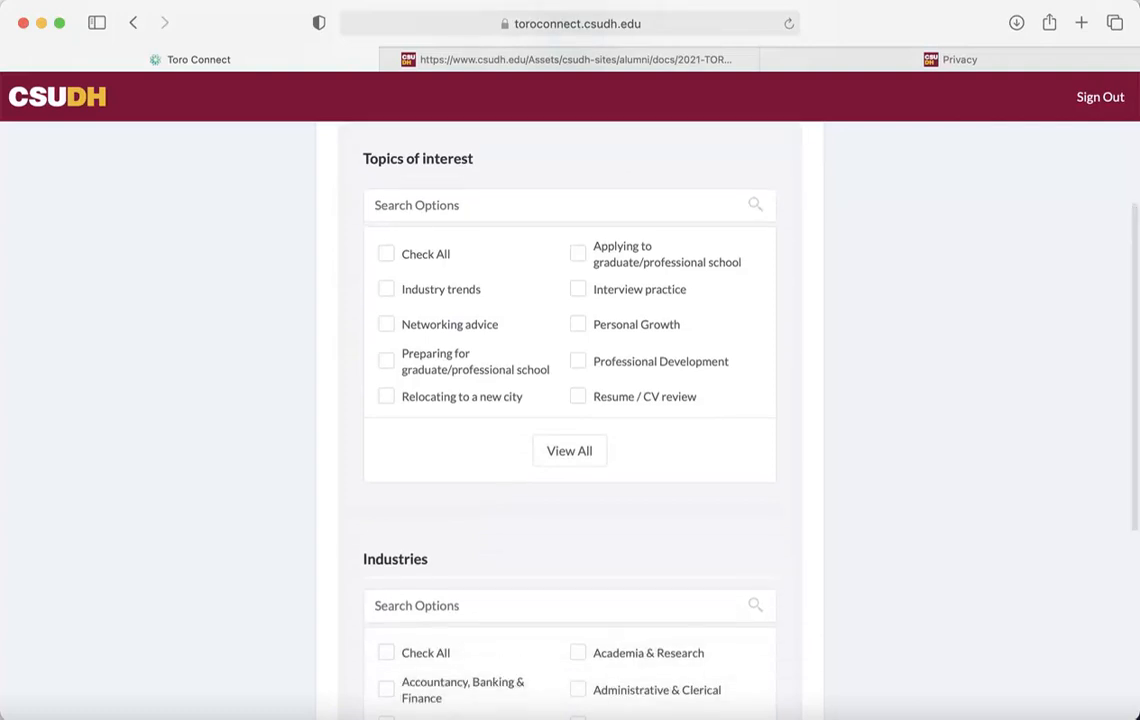
left_click(387, 325)
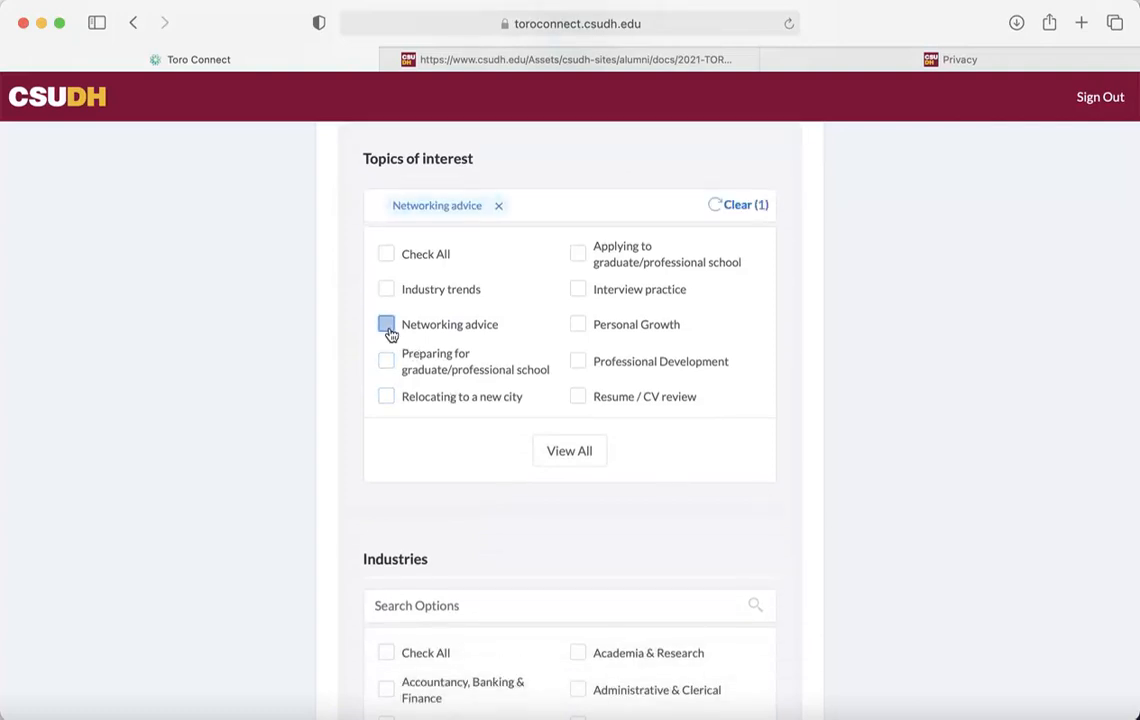
left_click(387, 359)
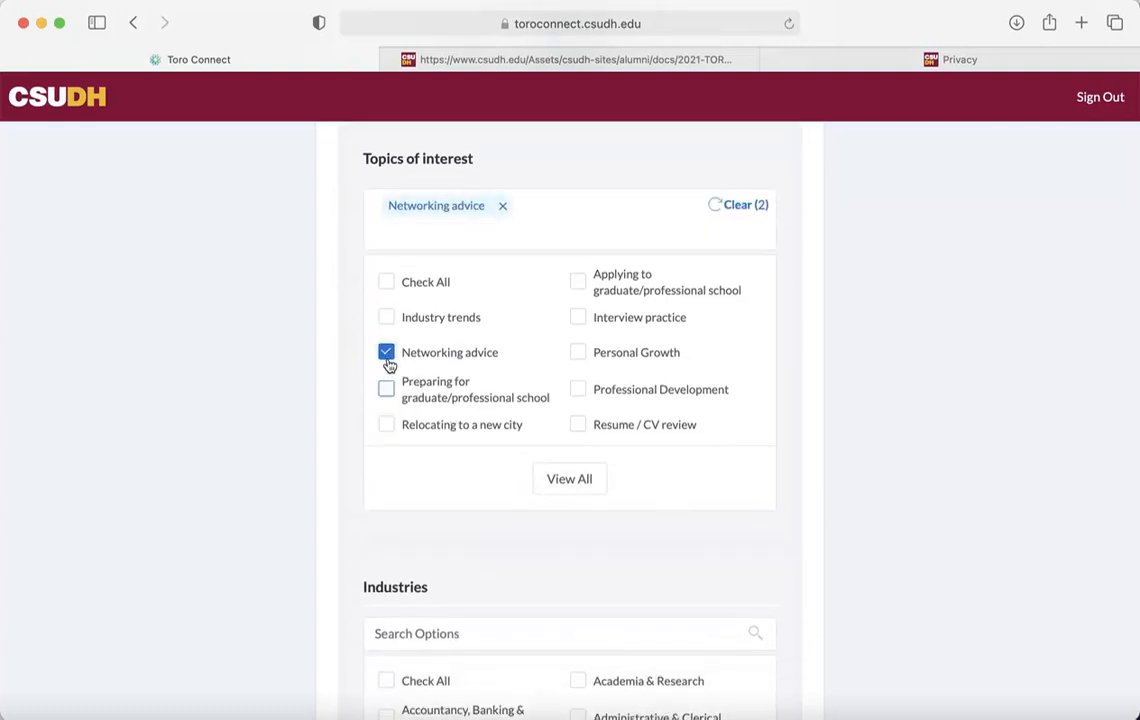
left_click(580, 318)
Select industries Advertising, PR & Marketing, Archaeology, and Administrative & Clerical, then continue
scroll(920, 421, "down", 8)
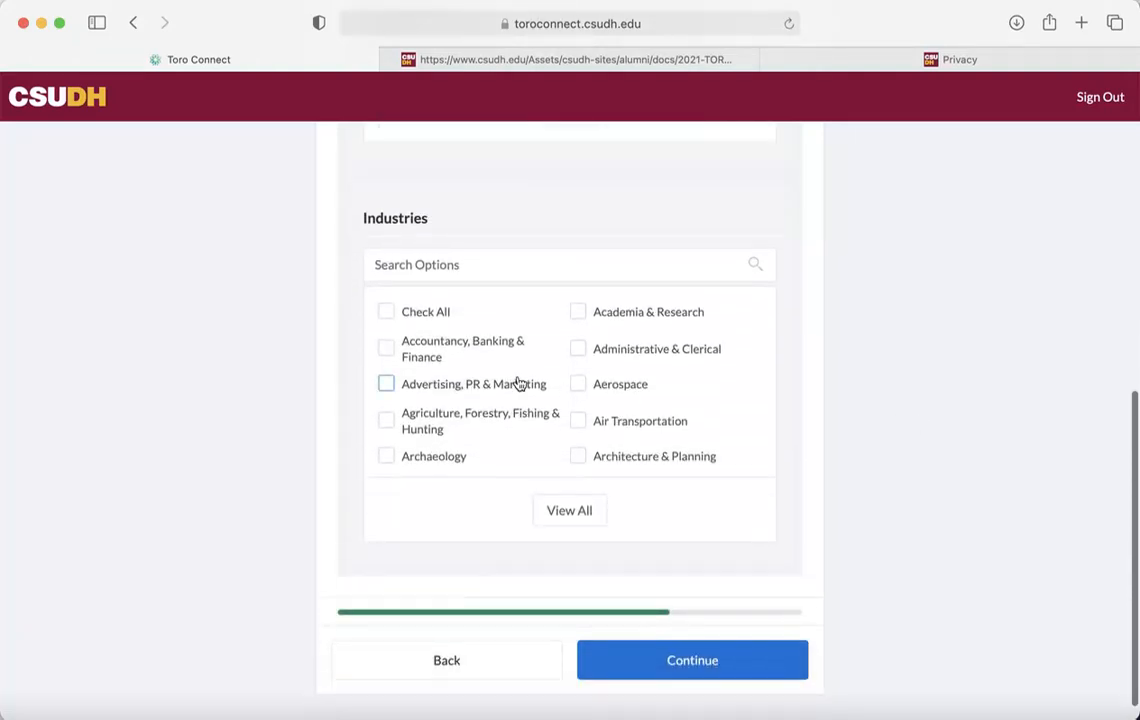
left_click(386, 385)
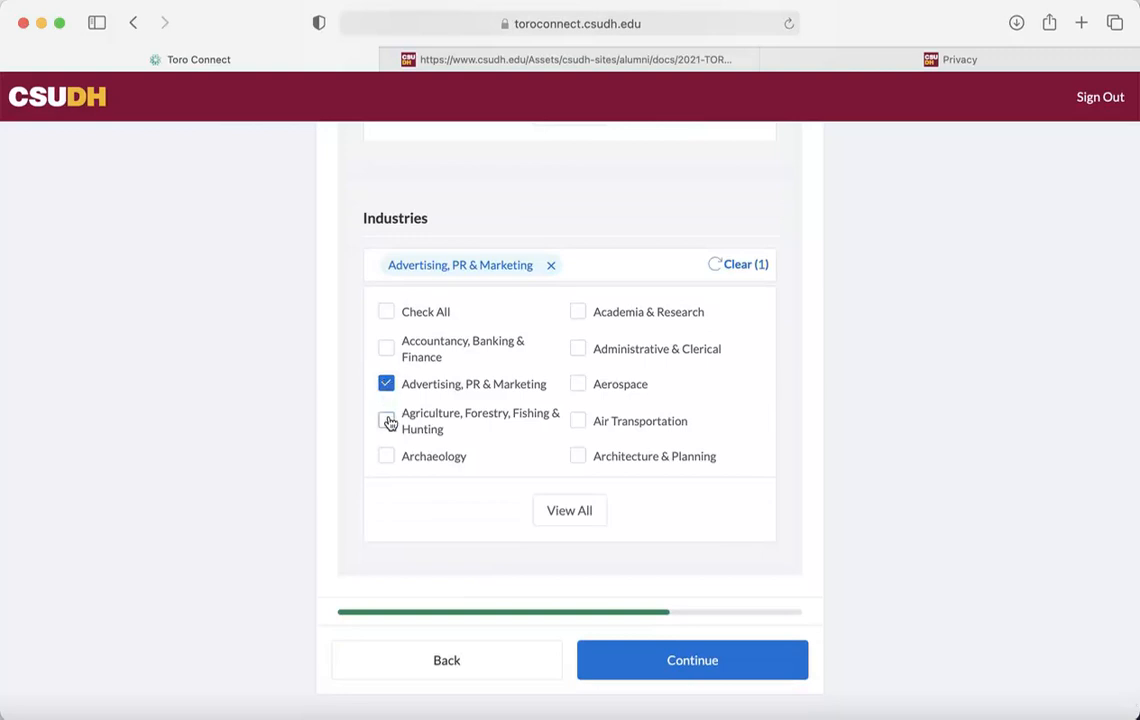
left_click(386, 456)
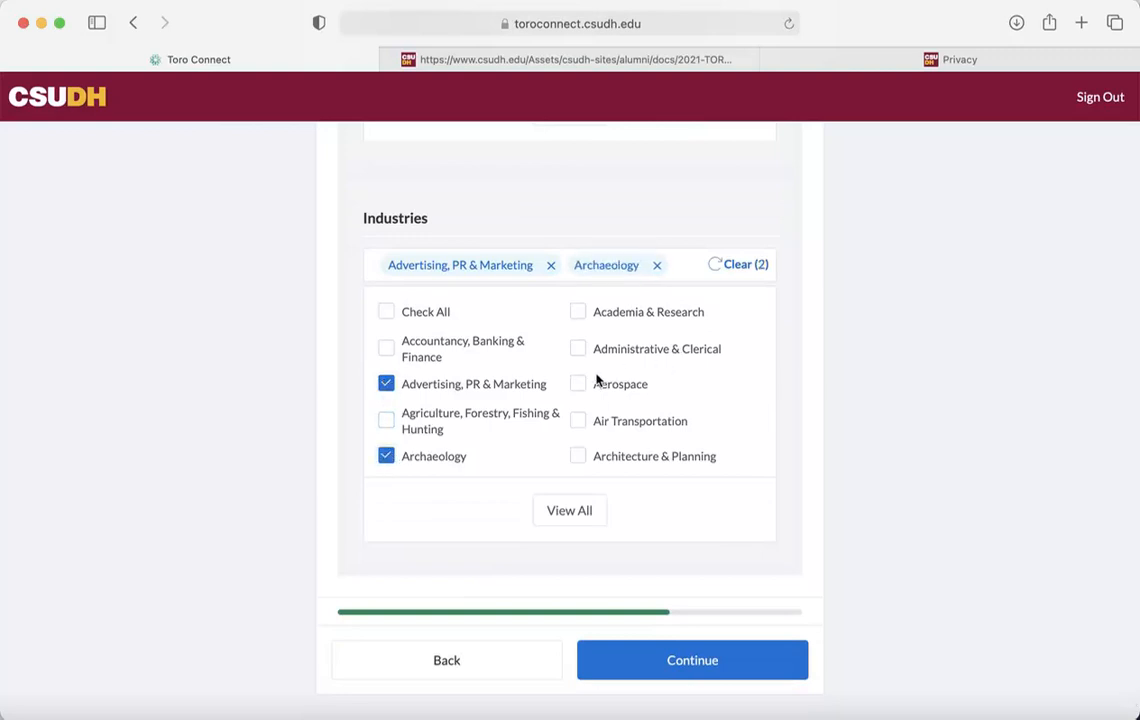
left_click(580, 350)
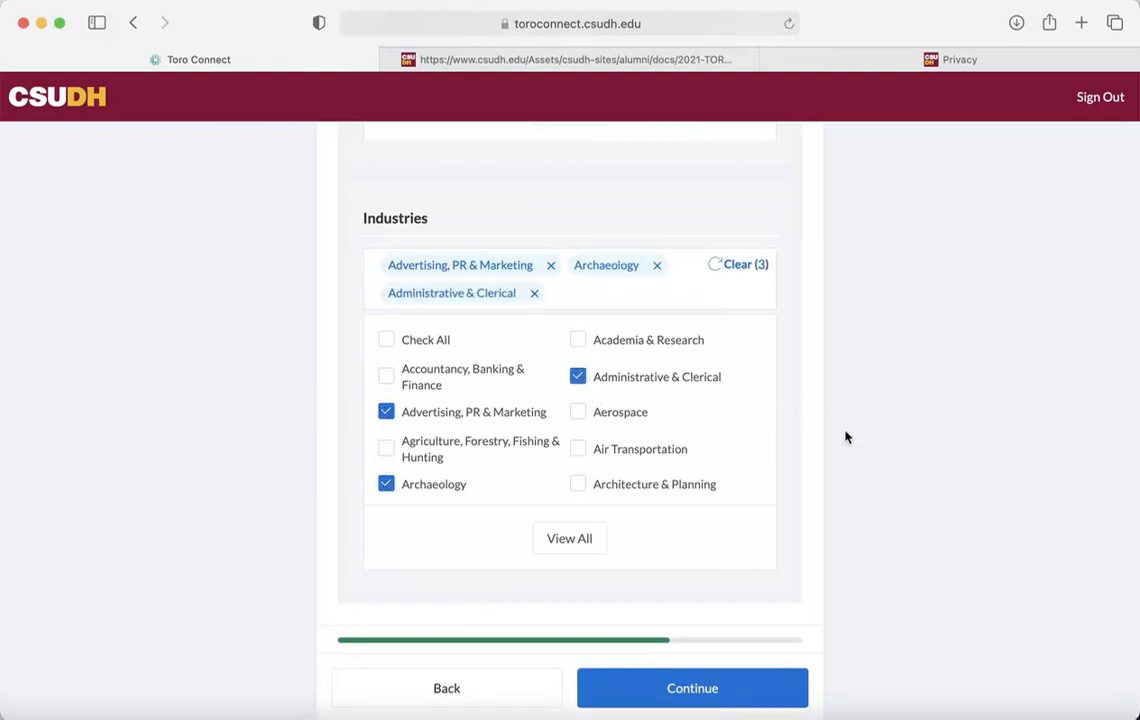
scroll(845, 437, "down", 2)
left_click(710, 641)
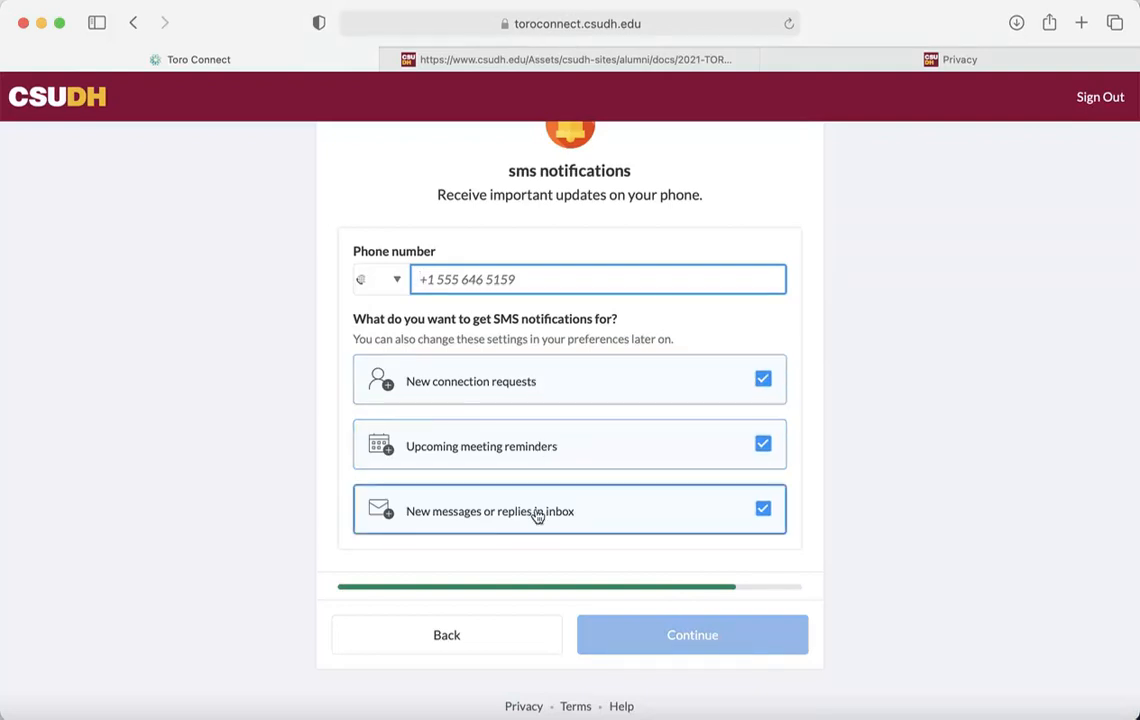
Choose United States as the SMS phone country, enter the phone number, and continue
left_click(400, 286)
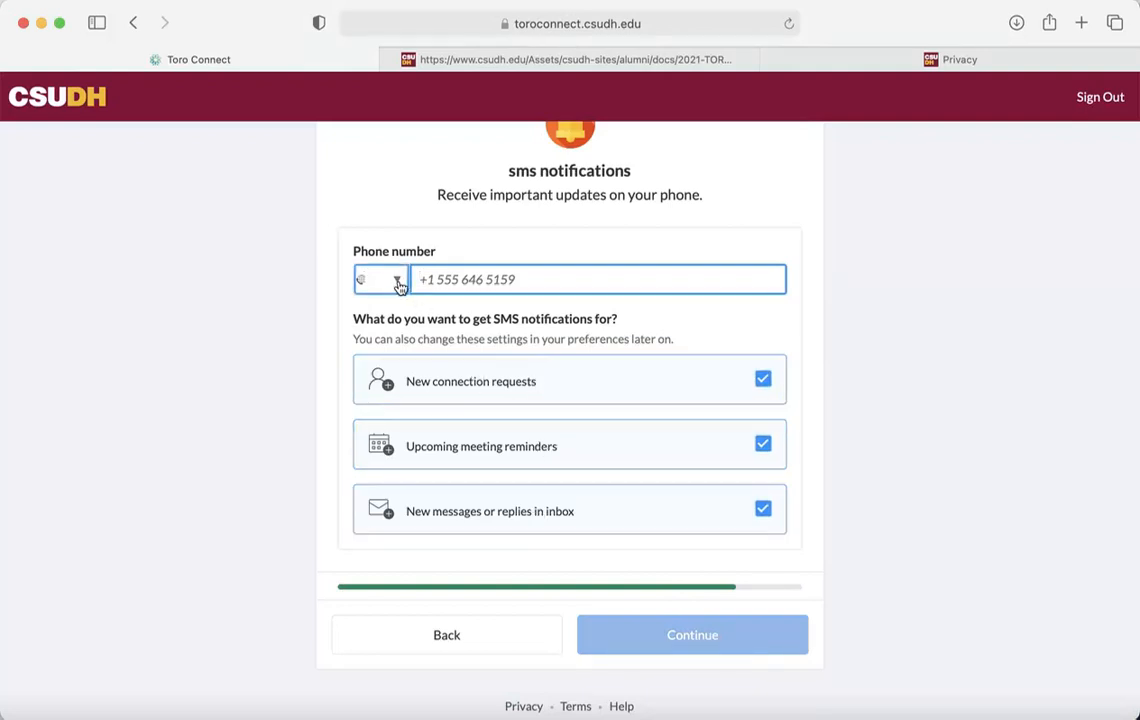
left_click(400, 286)
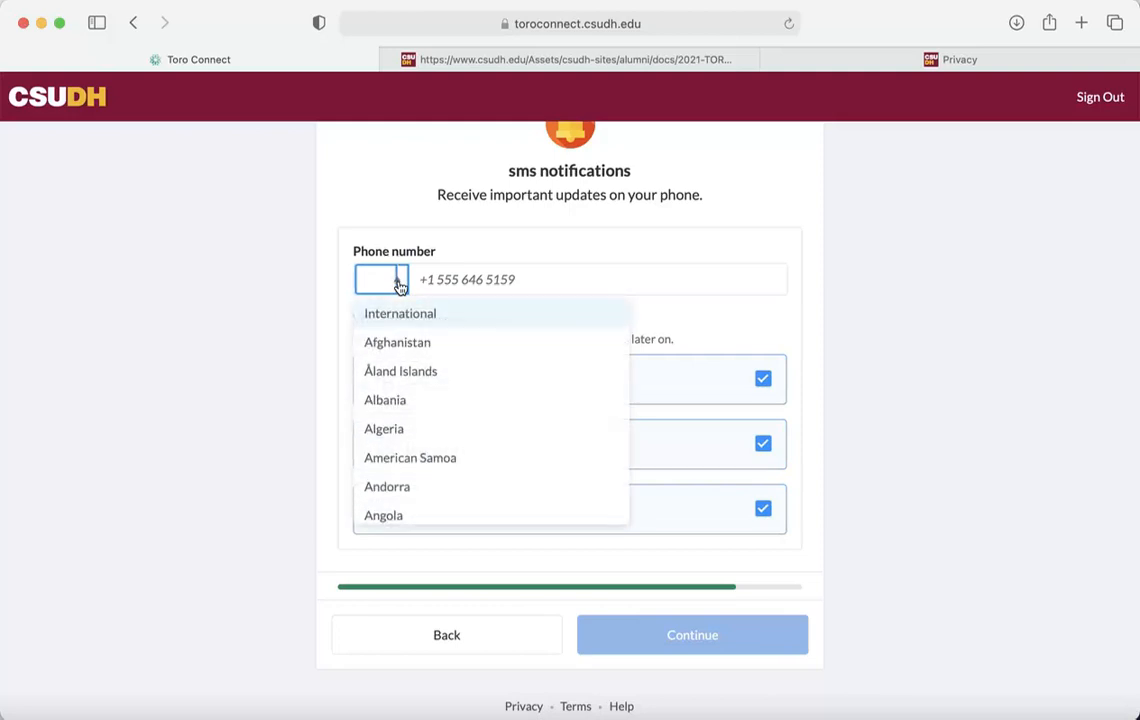
type("u")
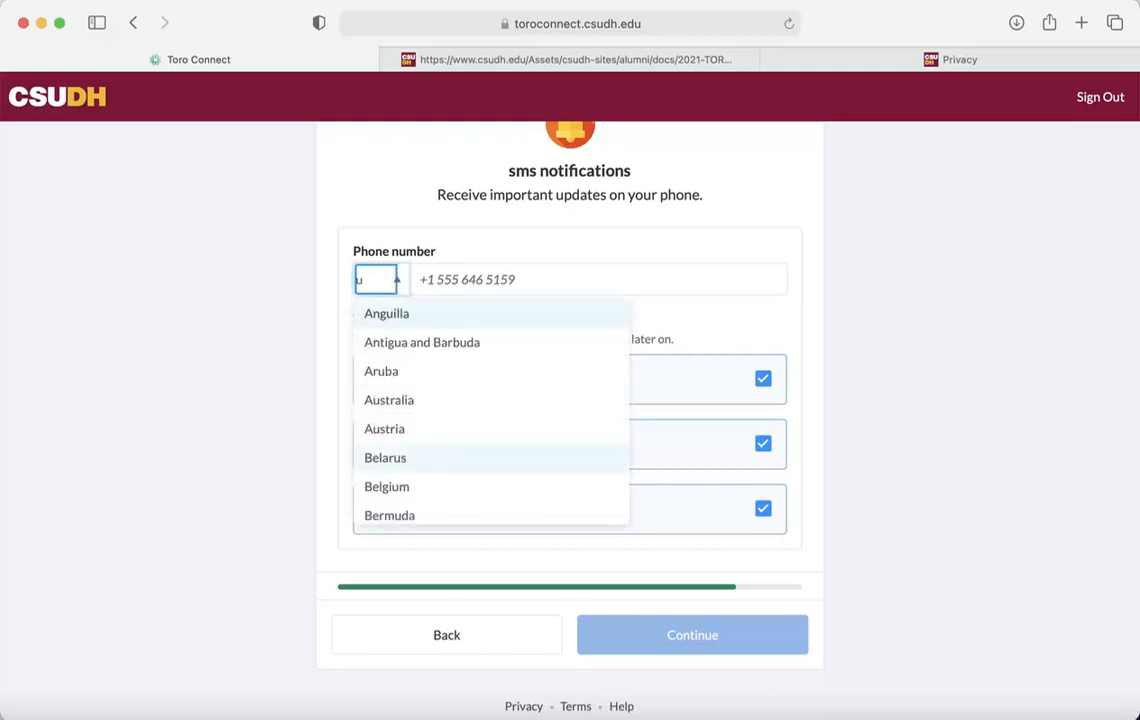
type("n")
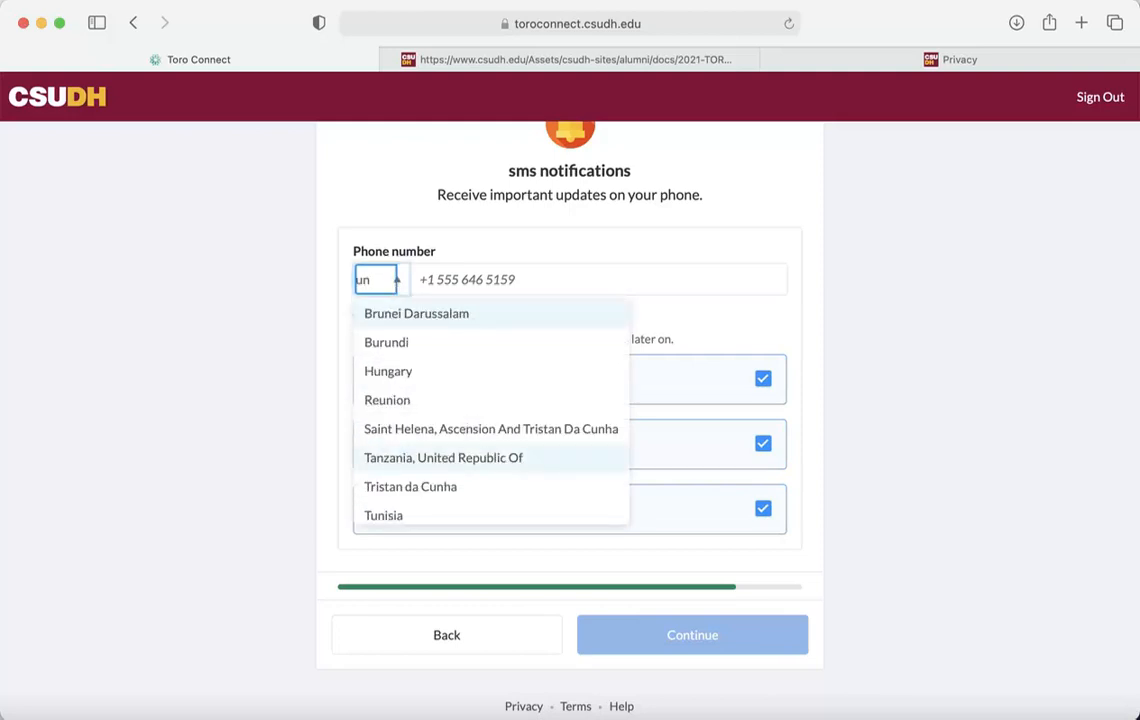
type("i")
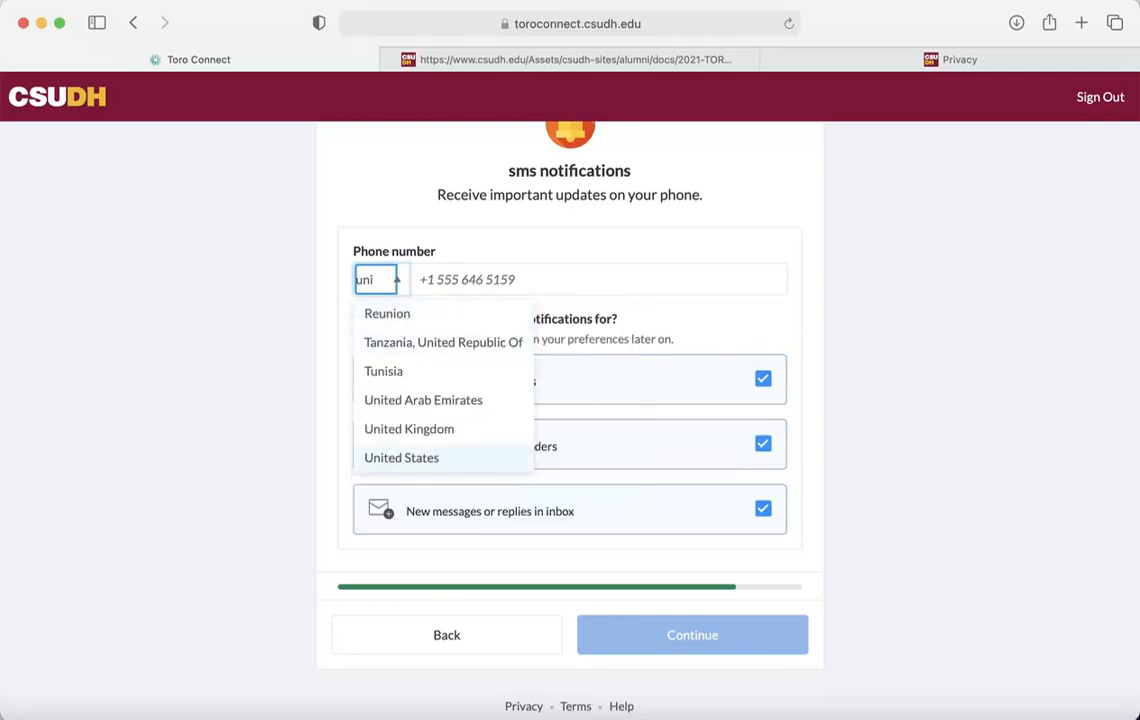
left_click(449, 462)
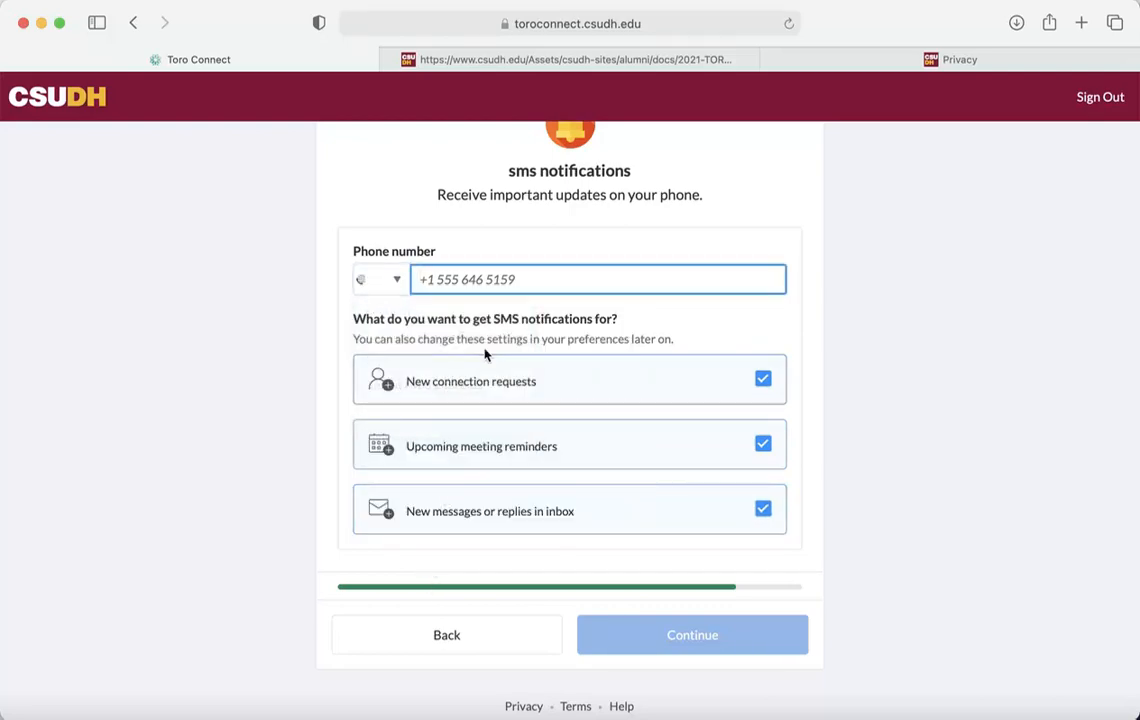
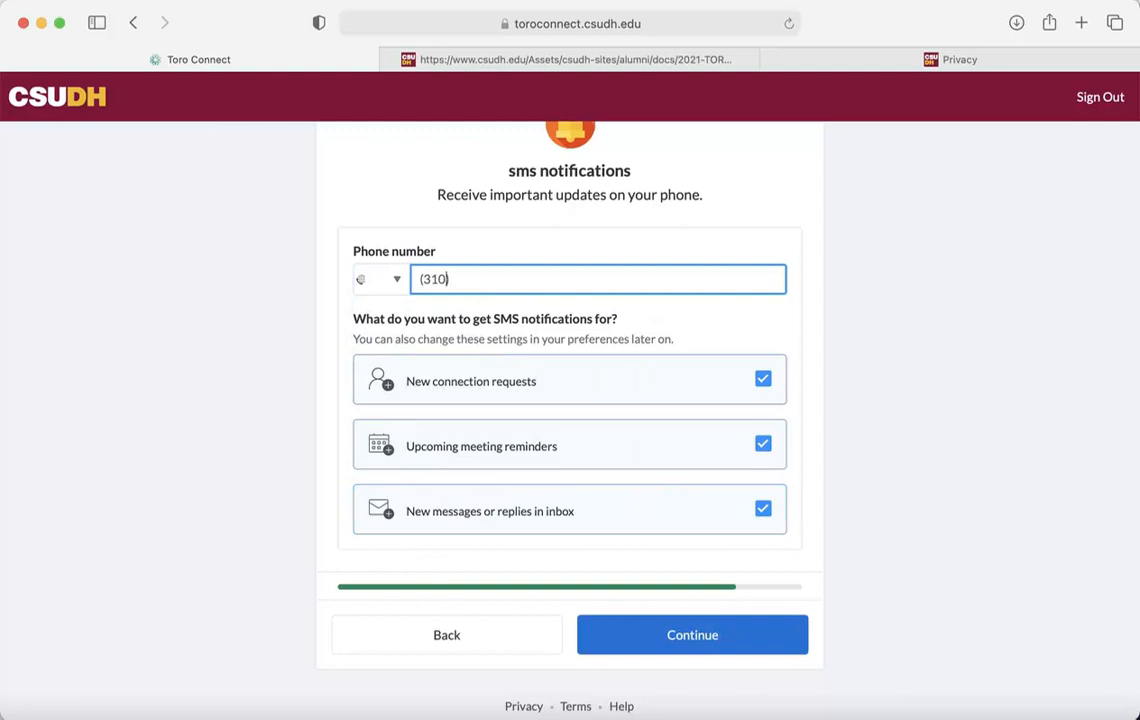
left_click(692, 624)
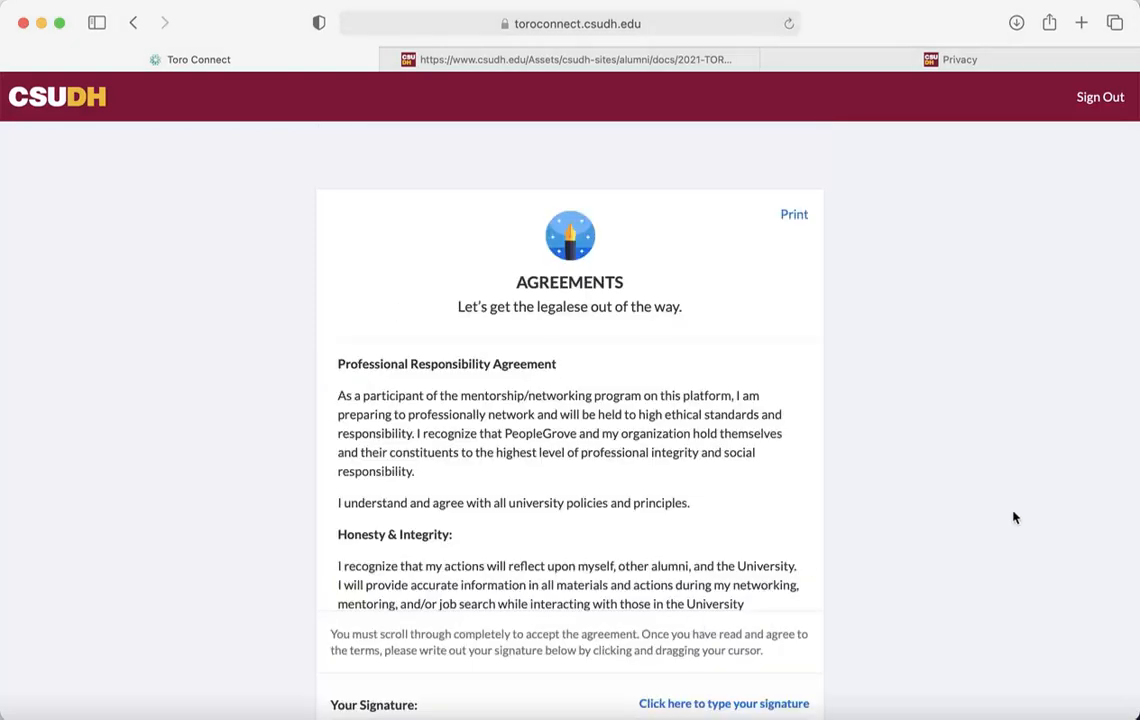
Read through the Professional Responsibility Agreement and tick 'I have read and agree'
scroll(1013, 517, "down", 2)
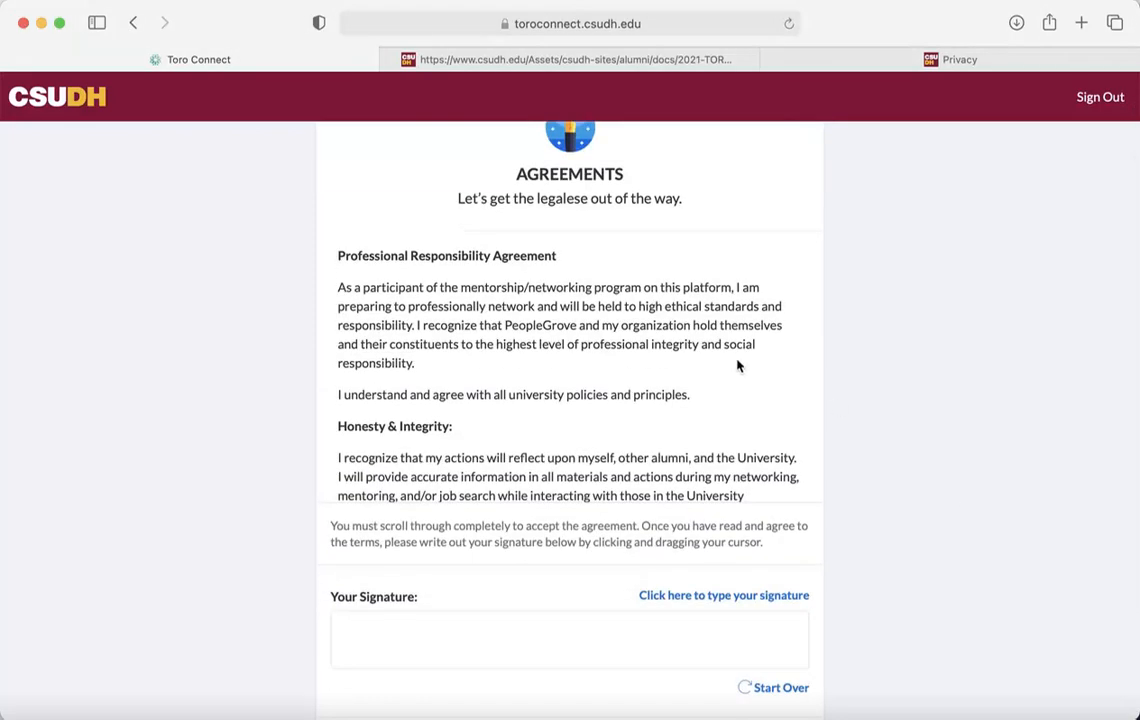
scroll(722, 372, "down", 5)
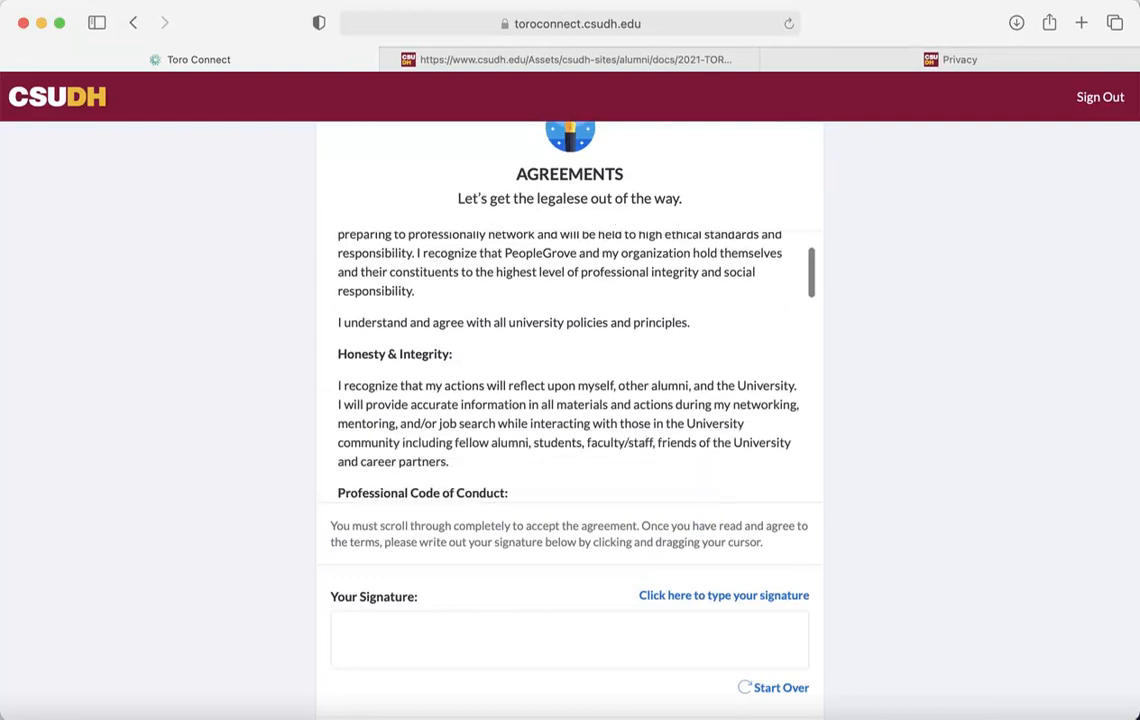
scroll(570, 360, "down", 8)
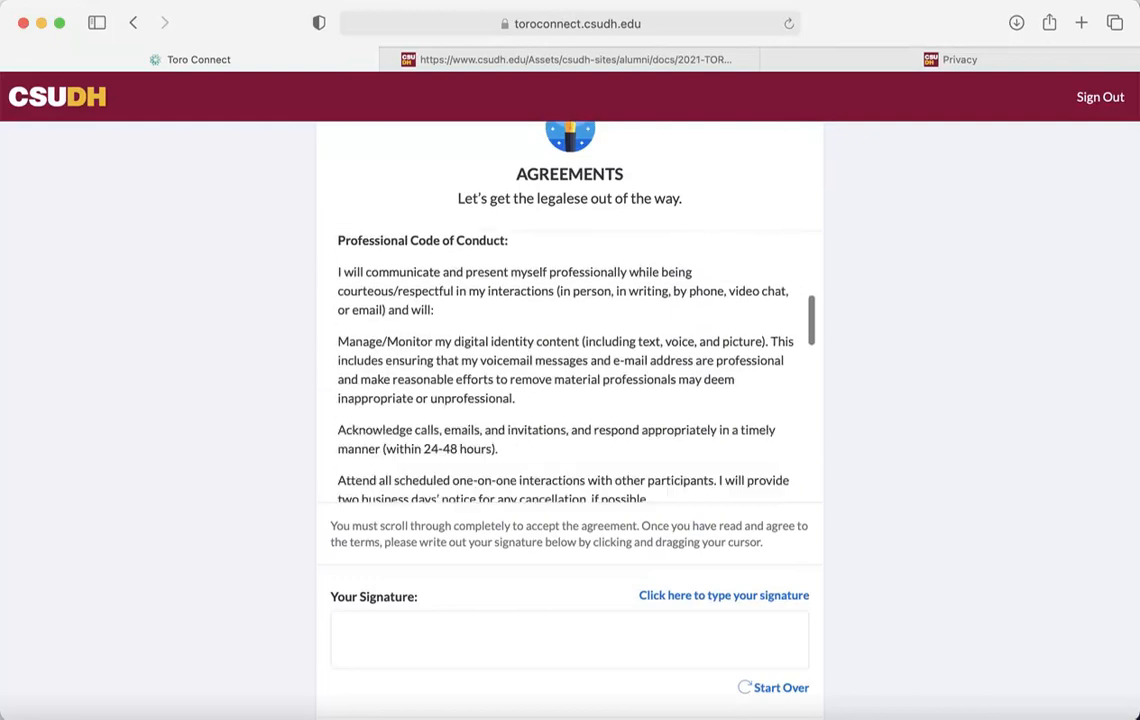
scroll(570, 360, "down", 5)
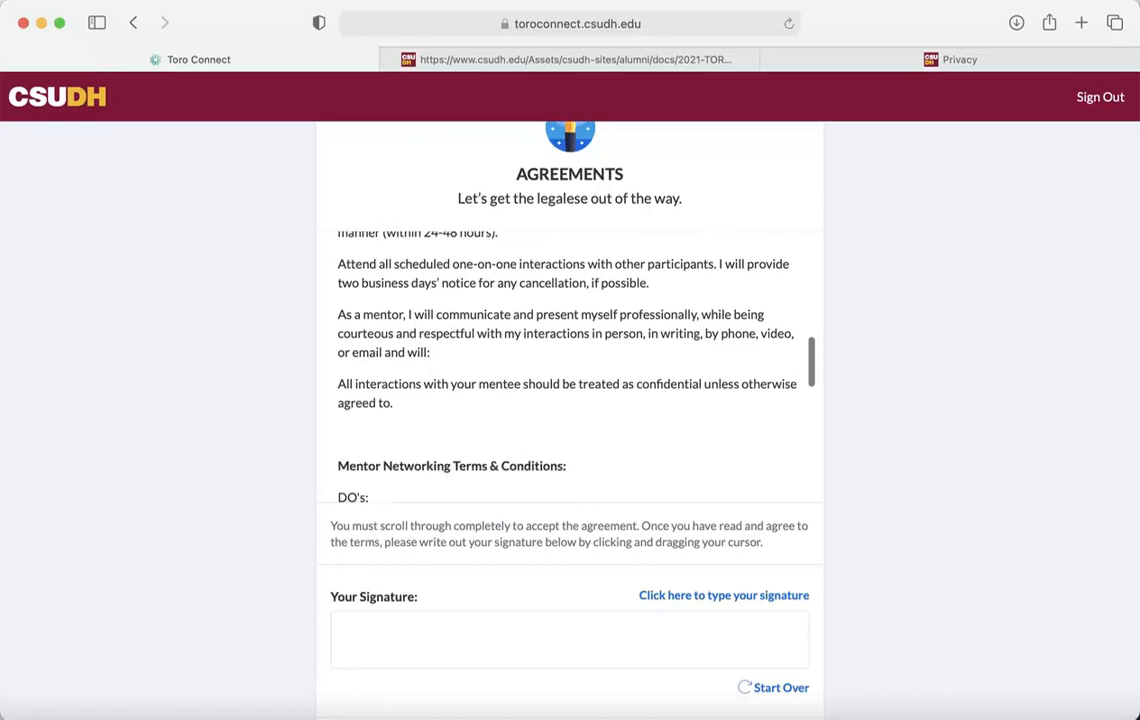
scroll(570, 360, "down", 7)
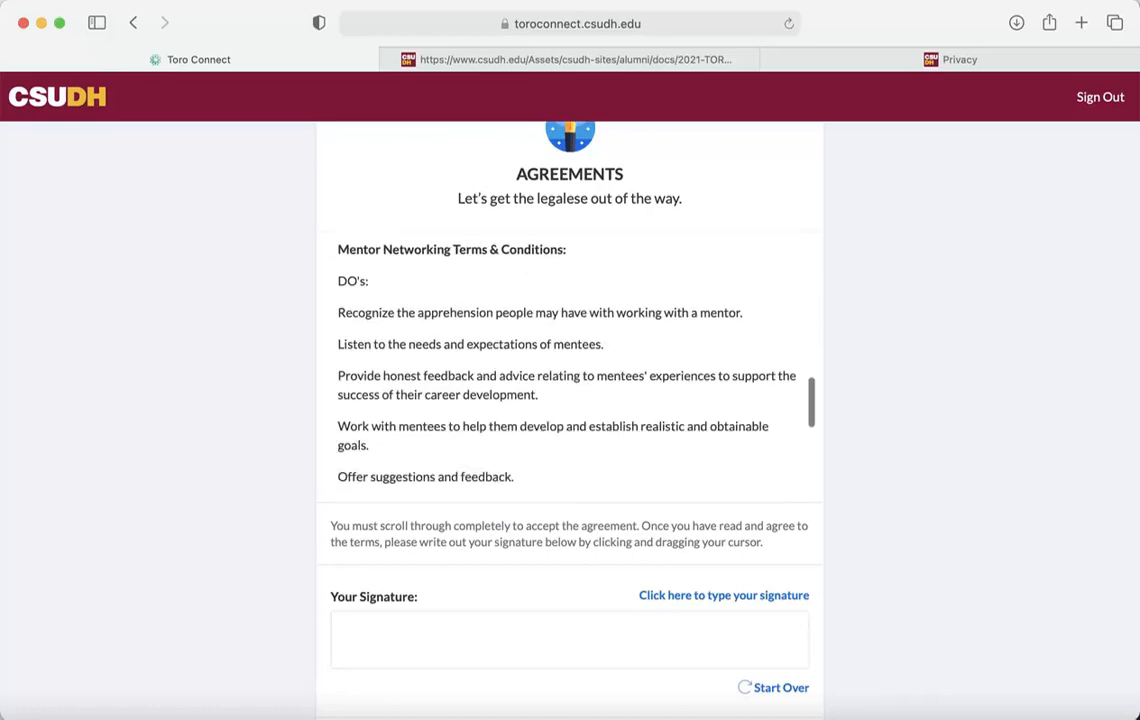
scroll(570, 360, "down", 8)
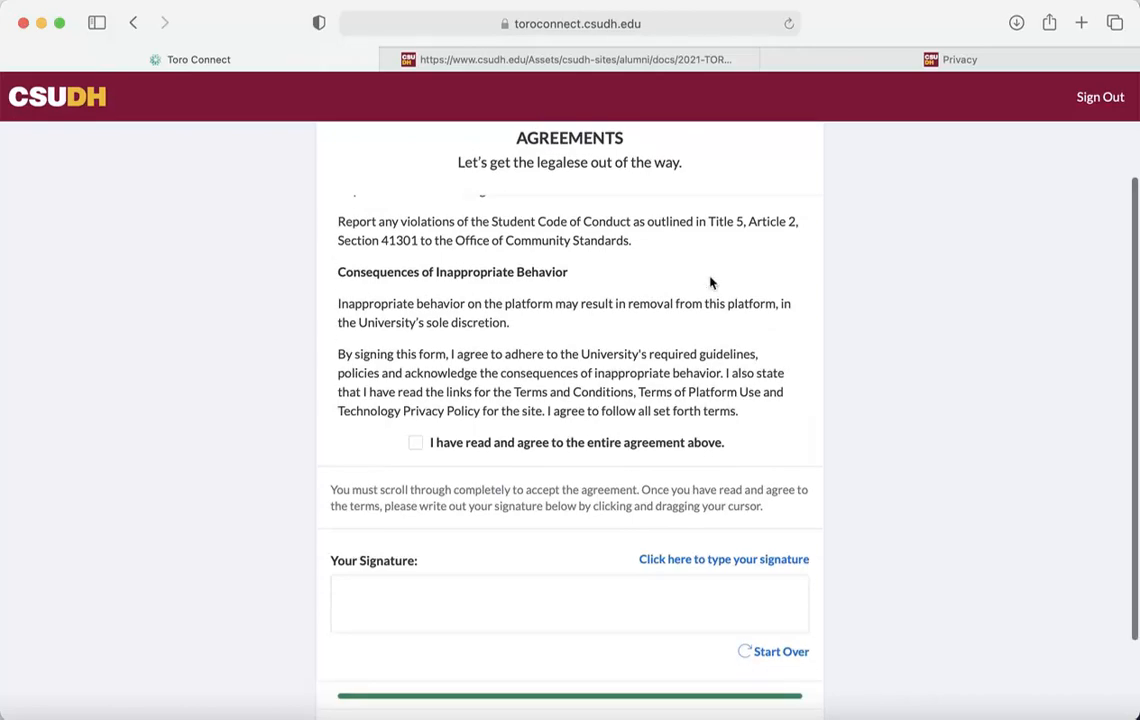
left_click(416, 442)
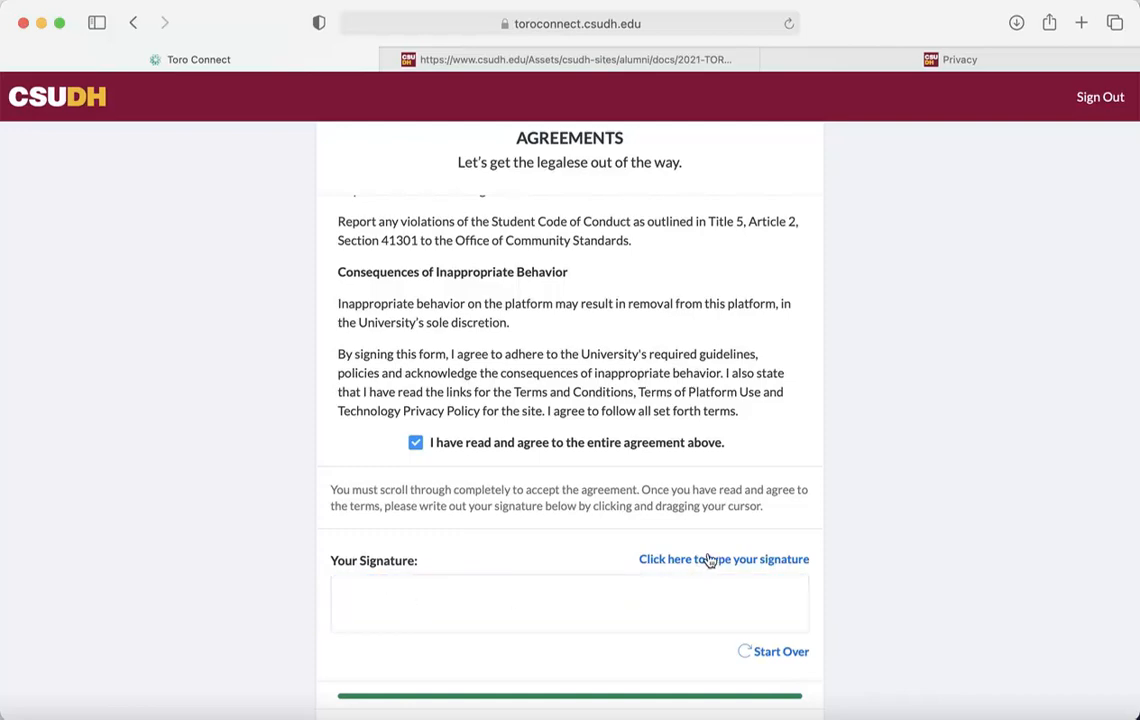
Draw a two-stroke signature in the signature box and submit the agreement
mouse_move(408, 592)
left_mouse_down()
mouse_move(448, 616)
mouse_move(562, 590)
left_mouse_up()
left_click_drag(641, 592, 770, 585)
scroll(947, 611, "down", 1)
scroll(570, 420, "down", 2)
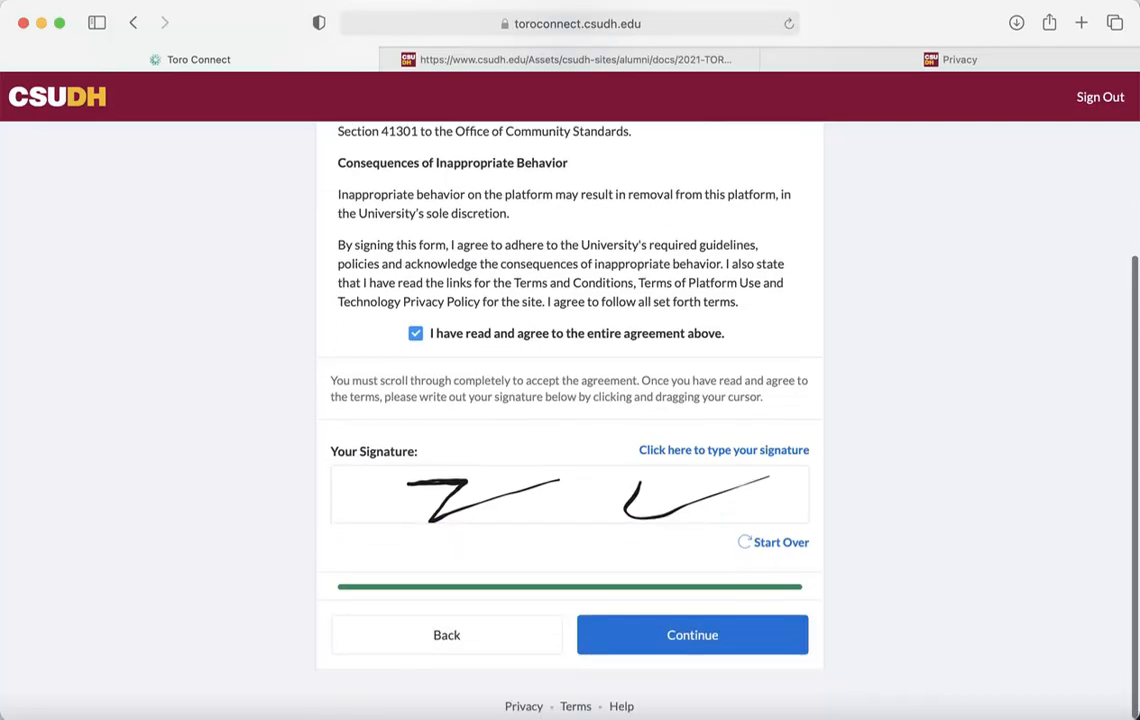
left_click(766, 635)
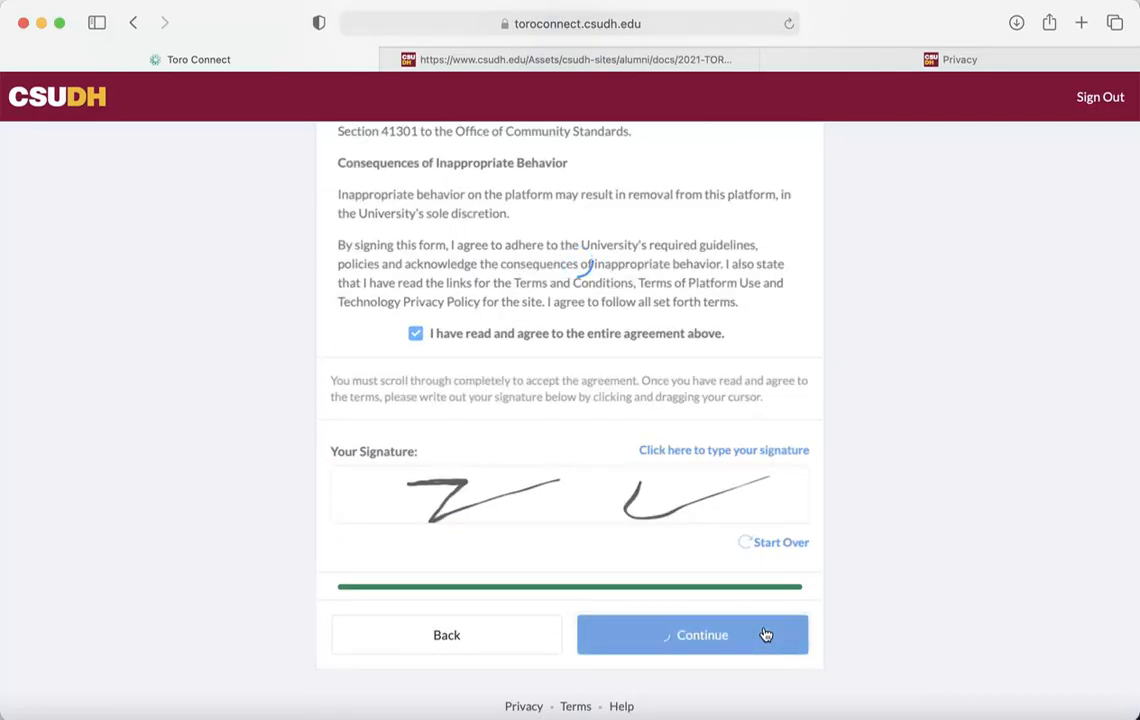